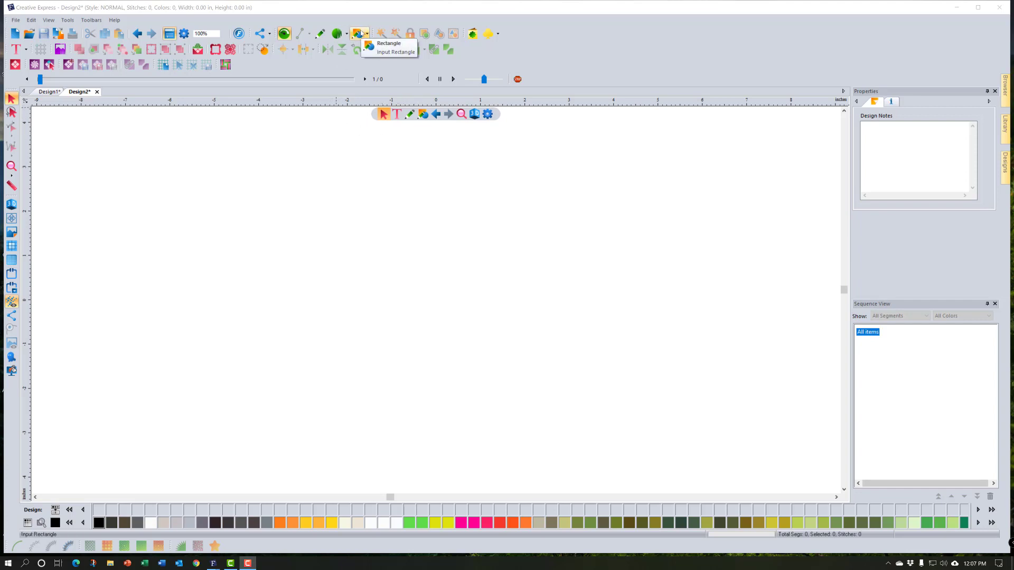
- Draw a black rectangle about 5.4 by 5.3 in with the Rectangle shape tool, and delete it
left_click(360, 34)
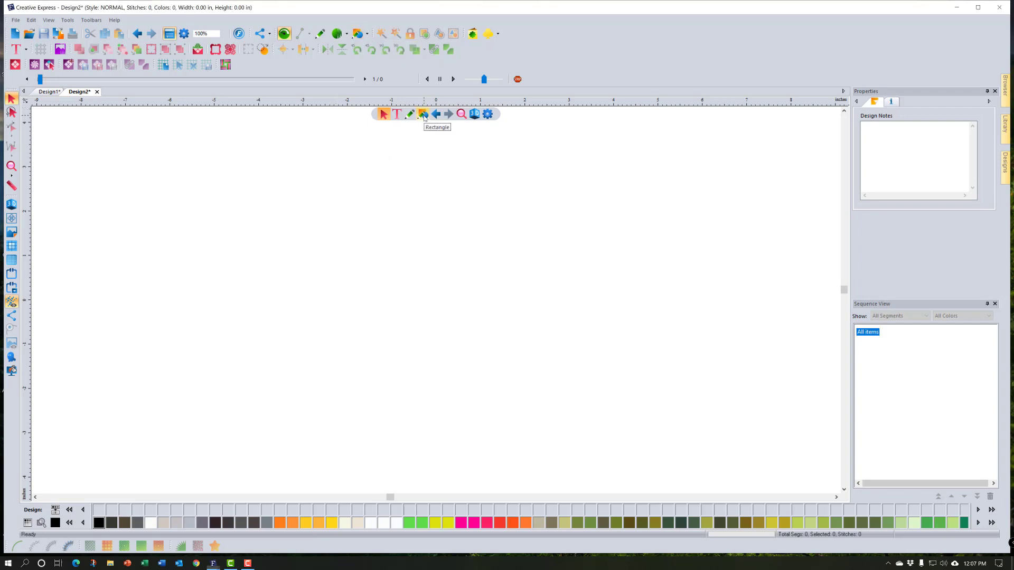
left_click(424, 115)
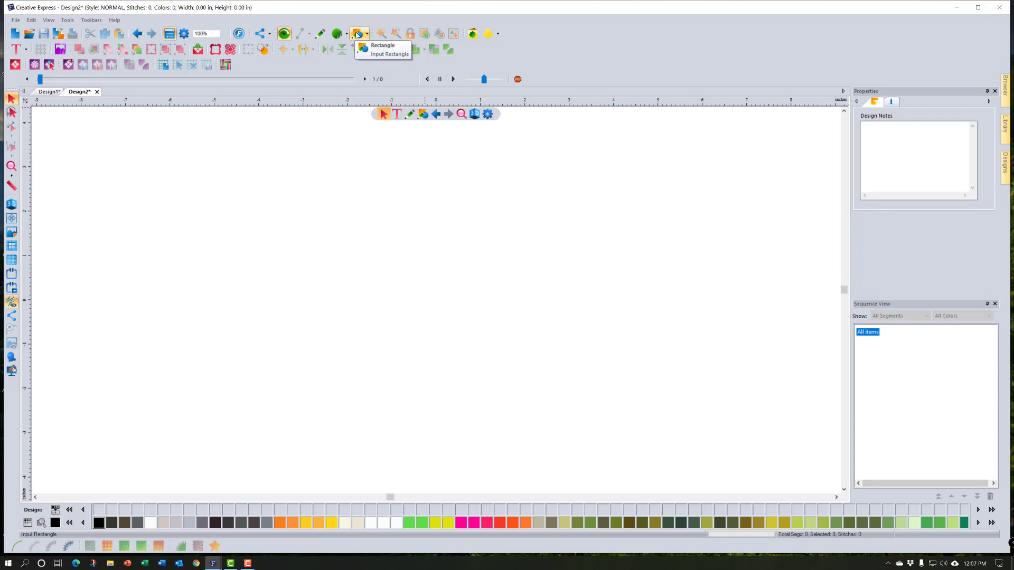
left_click(356, 35)
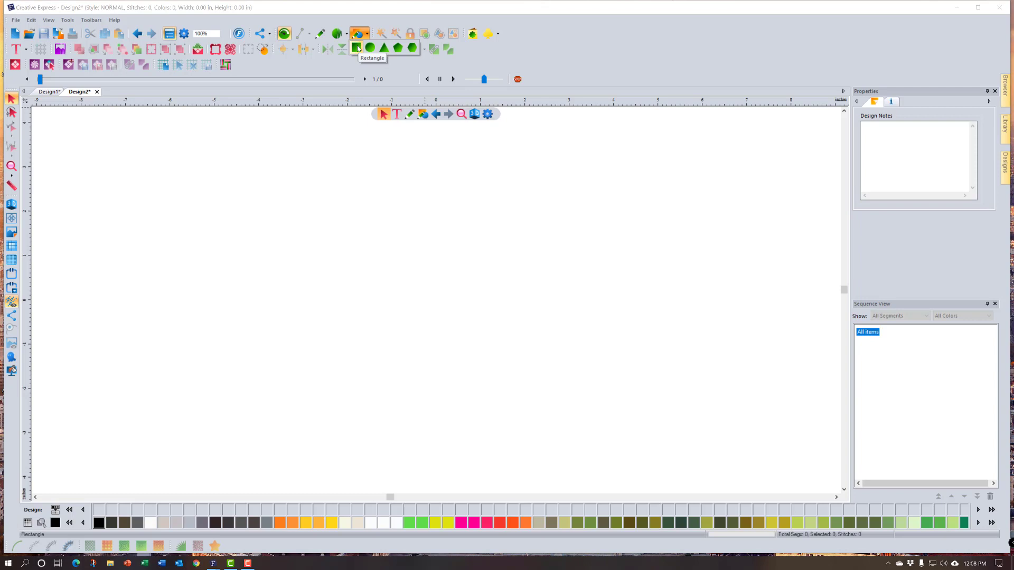
left_click(357, 48)
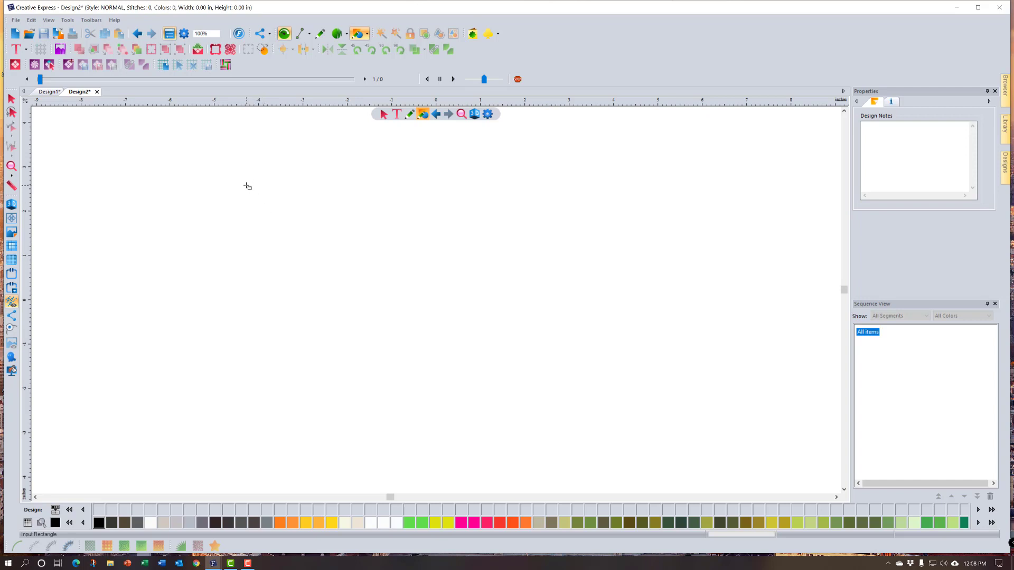
left_click_drag(246, 186, 485, 419)
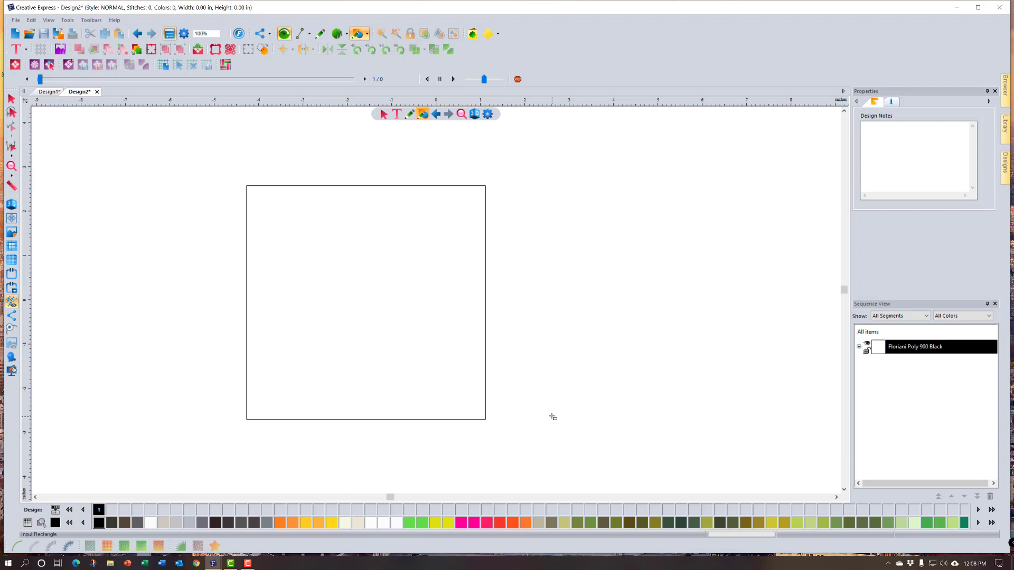
left_click(11, 99)
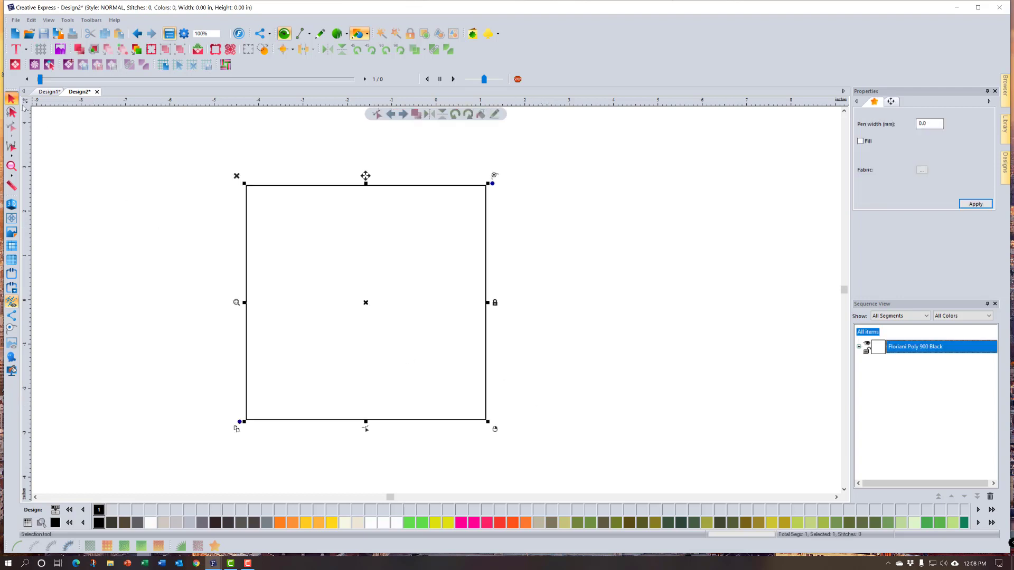
key("Delete")
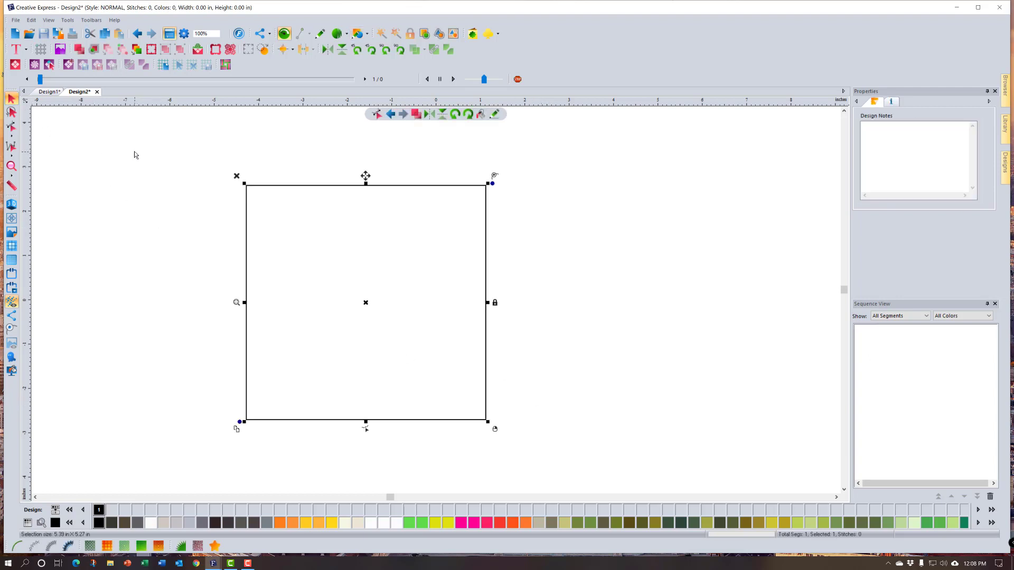
- Draw three overlapping rectangles in Floriani Poly 3435 Deep Ocean around the centre of the work area
left_click(358, 34)
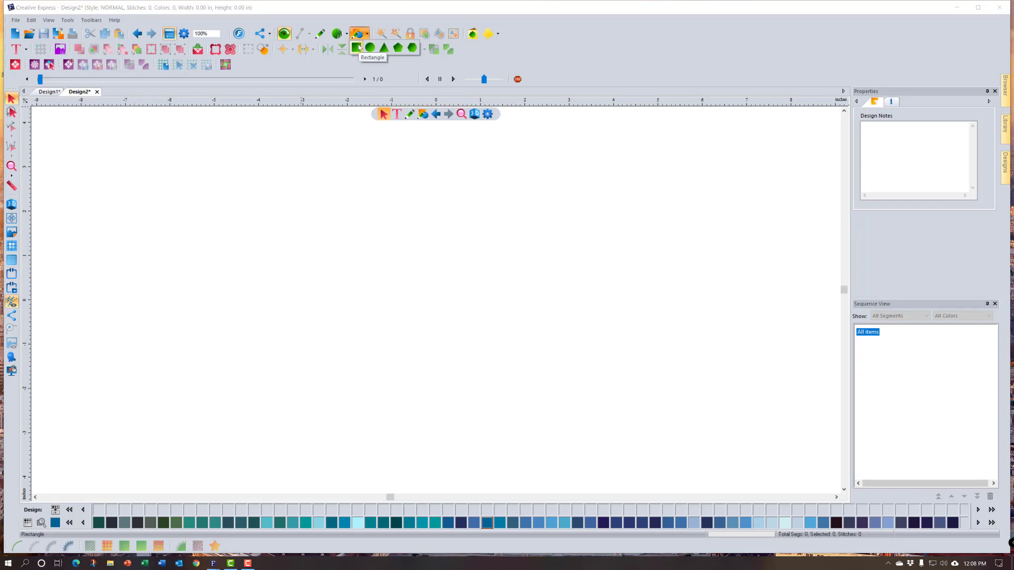
left_click(358, 47)
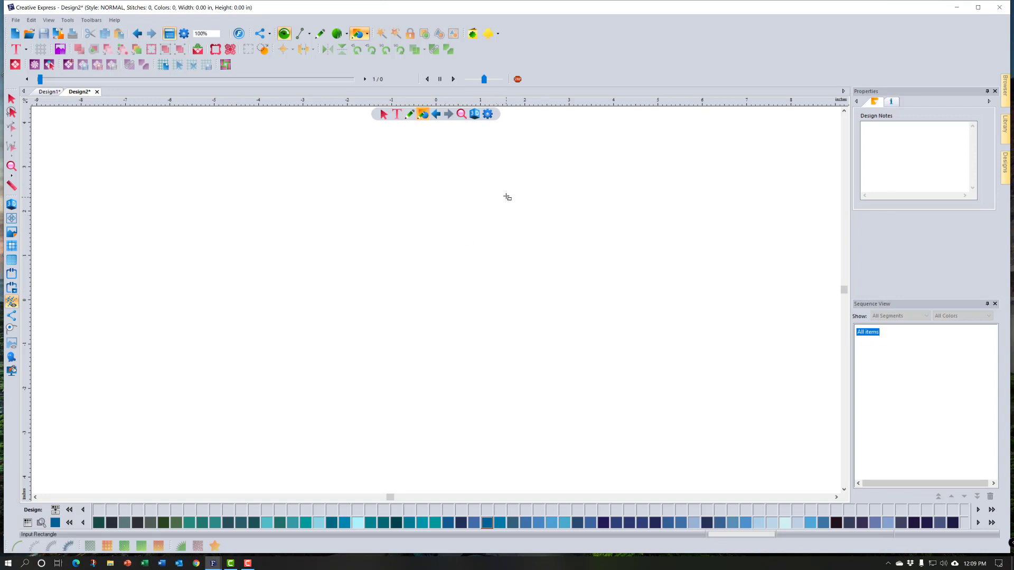
left_click_drag(507, 193, 307, 370)
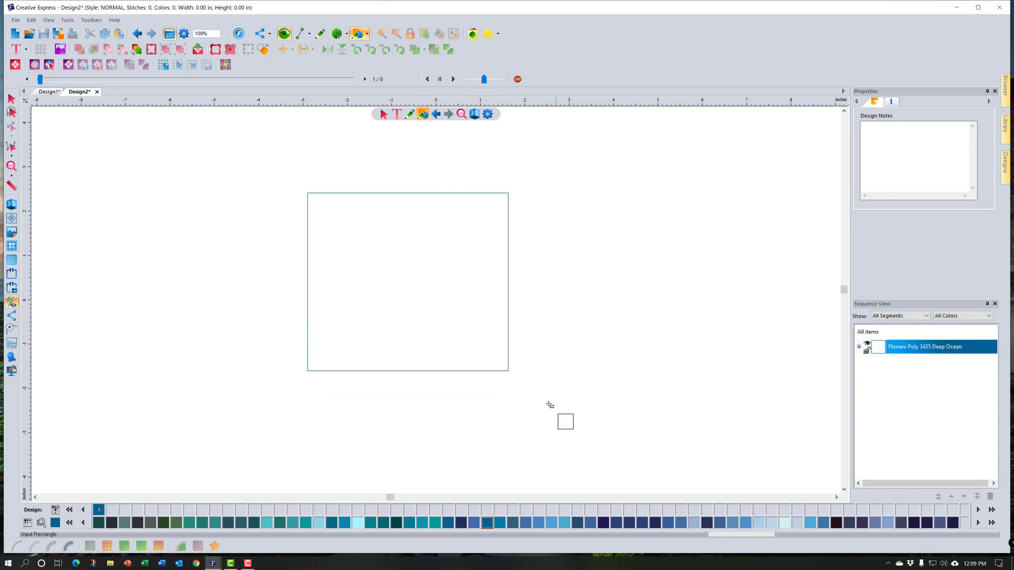
left_click_drag(549, 404, 393, 247)
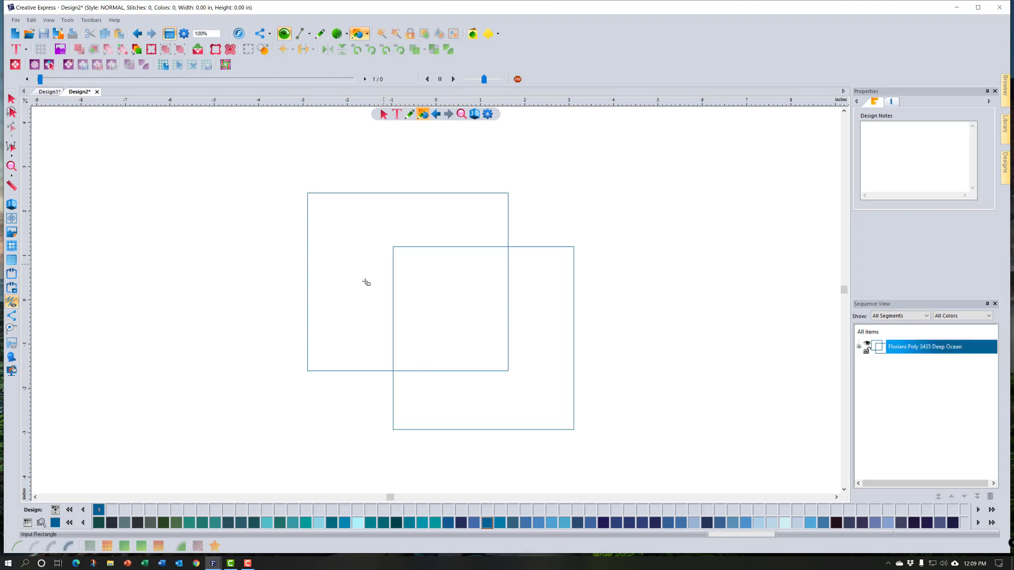
left_click_drag(267, 448, 457, 259)
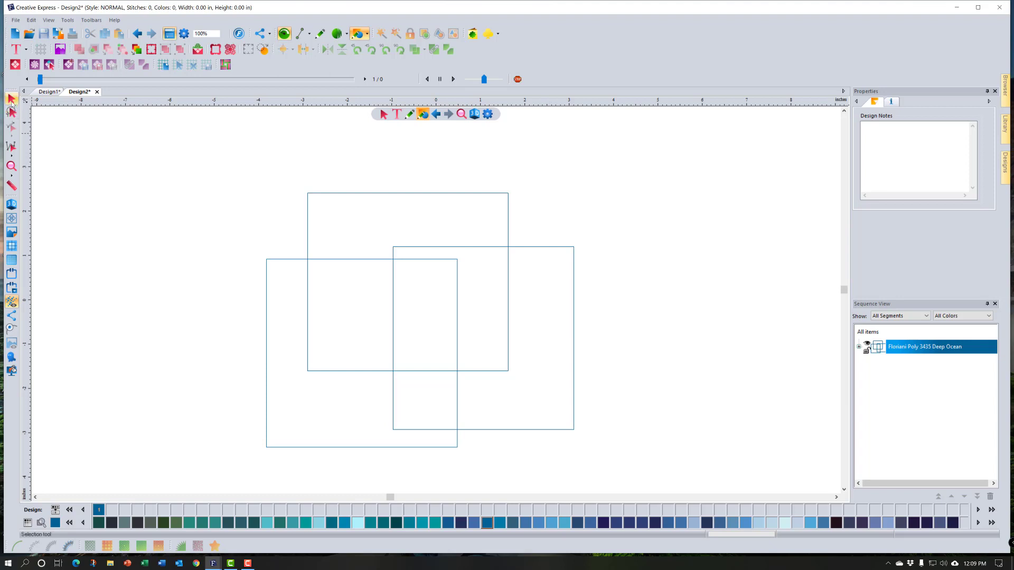
- Select all three overlapping rectangles together and delete them
left_click(12, 99)
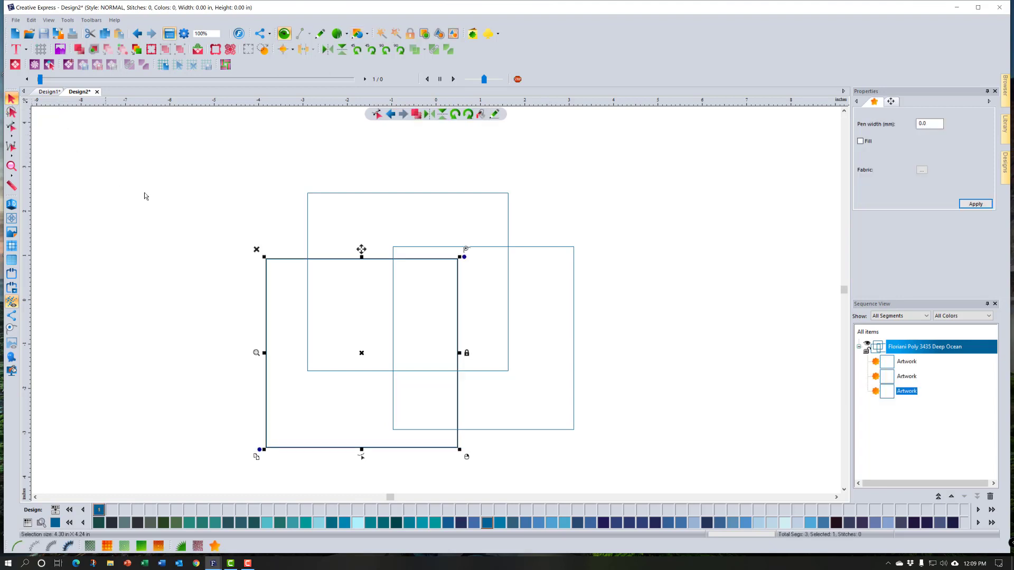
left_click_drag(200, 145, 639, 460)
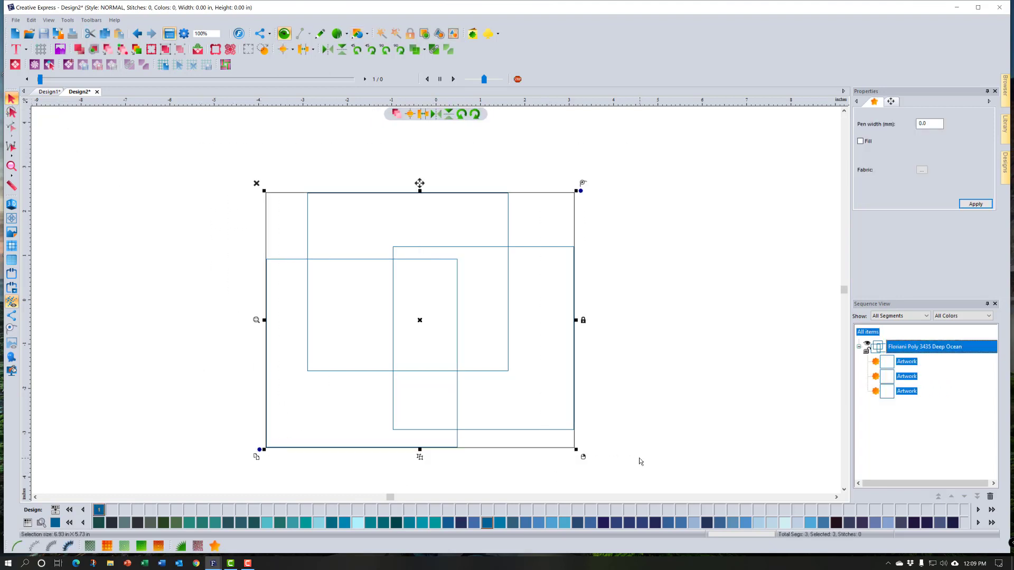
left_click(257, 182)
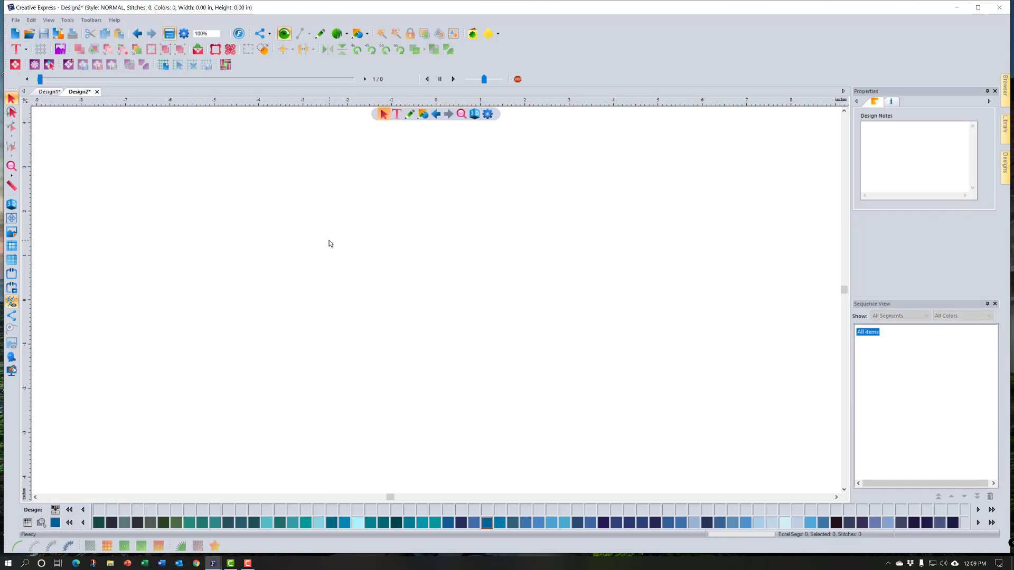
- Draw a square about 4.9 in wide with the Rectangle tool's proportions constrained, and delete it
left_click(355, 39)
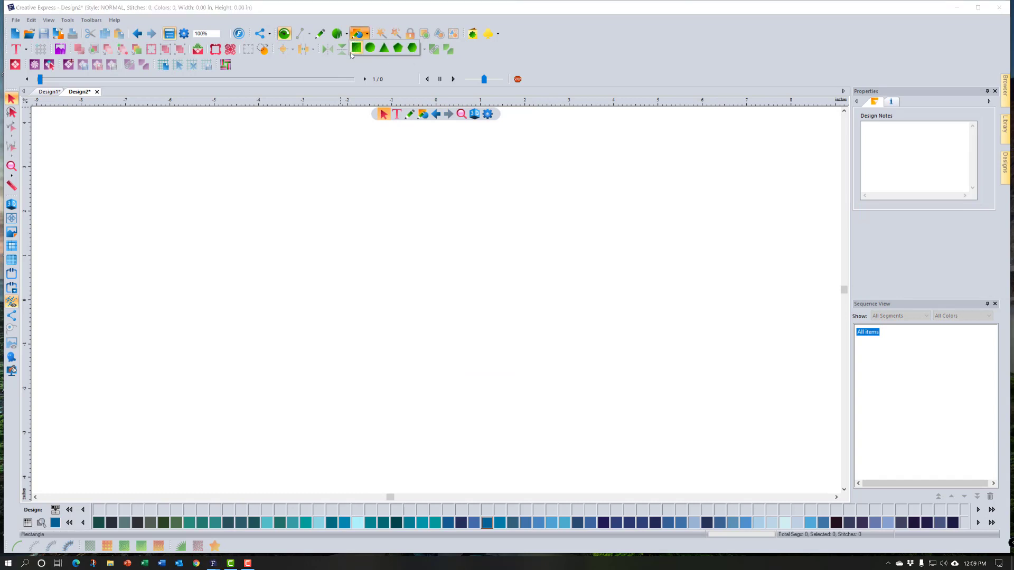
left_click(352, 50)
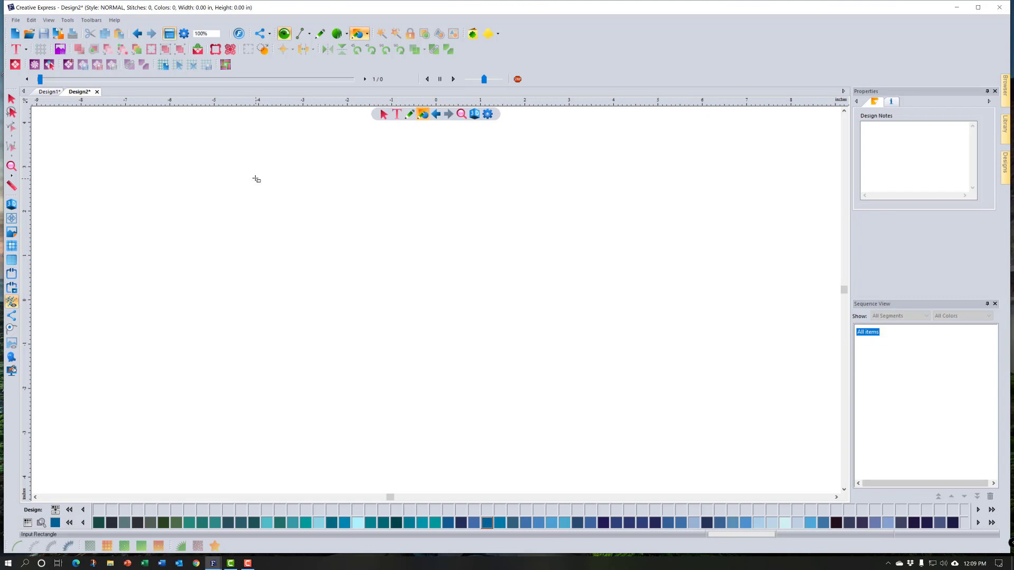
left_click_drag(257, 179, 449, 328)
left_click_drag(464, 344, 475, 351)
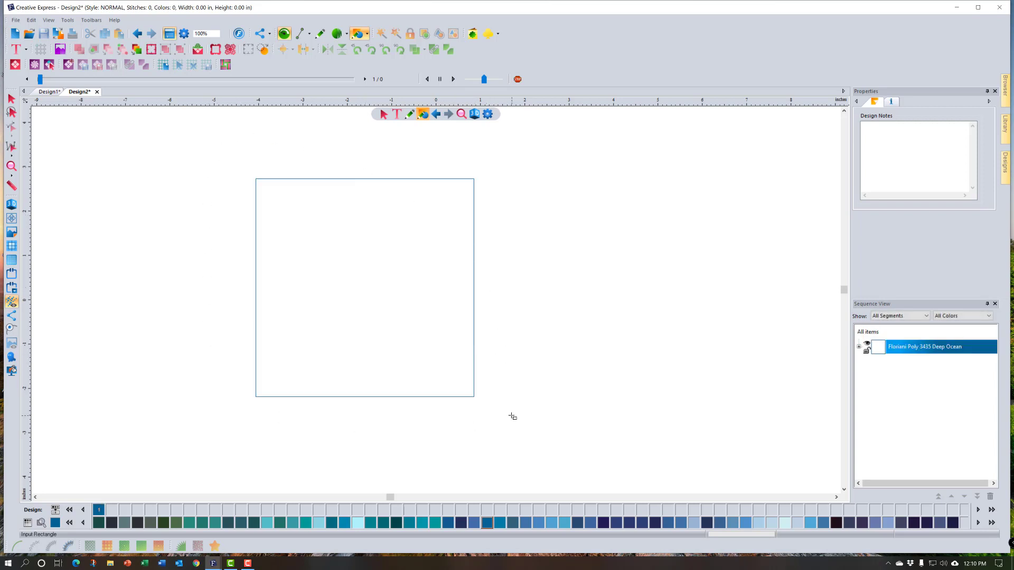
left_click(11, 98)
left_click(244, 168)
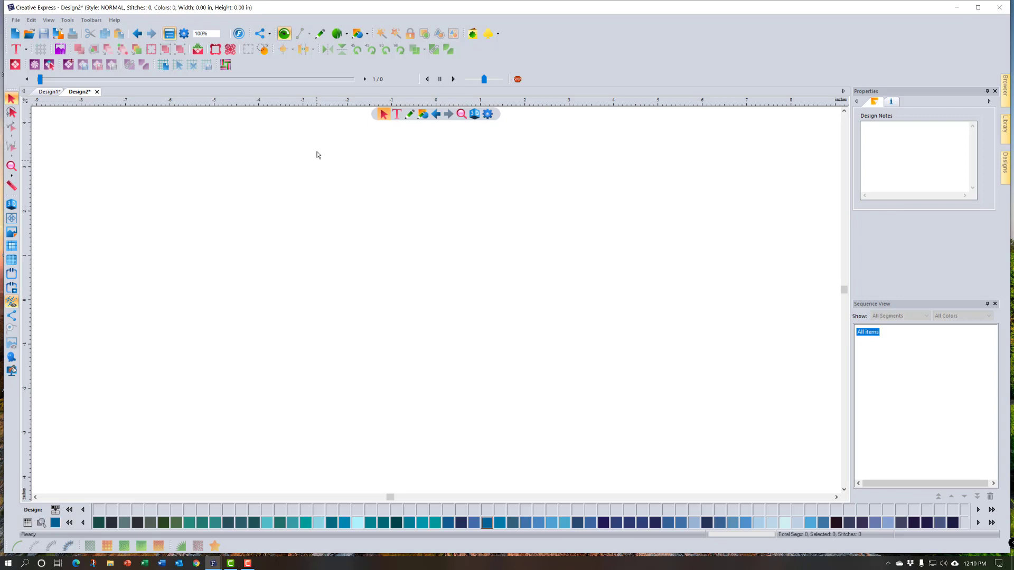
- Draw an unconstrained rectangle about 5.6 by 4.5 in and a constrained square about 5.2 in wide beside it
left_click(358, 35)
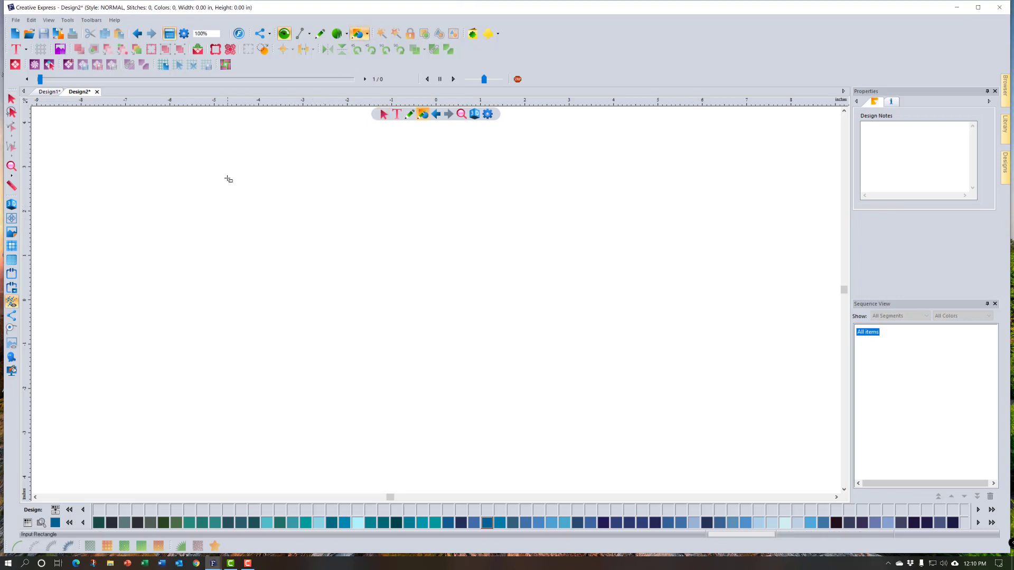
left_click_drag(228, 179, 452, 361)
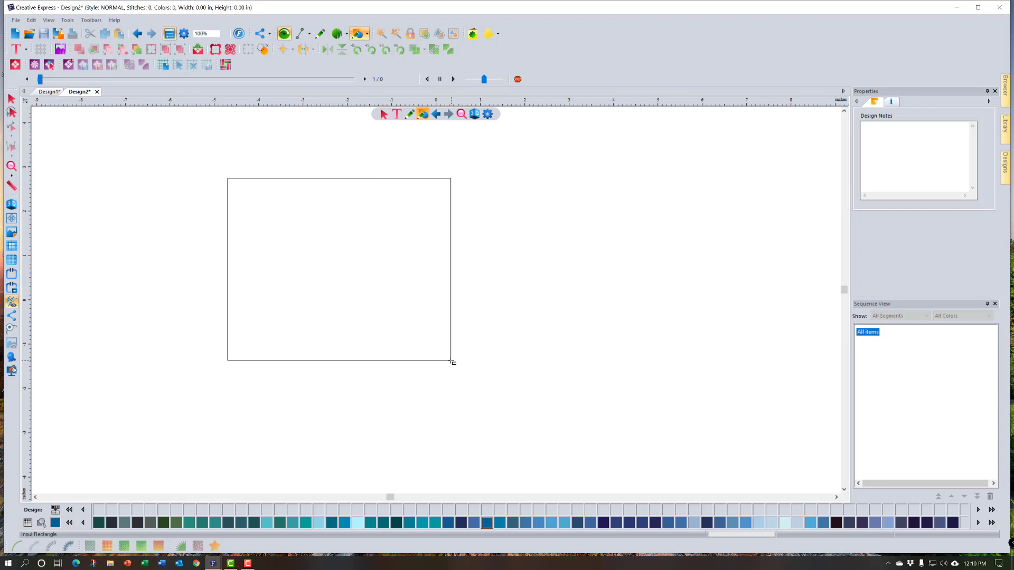
key("ctrl")
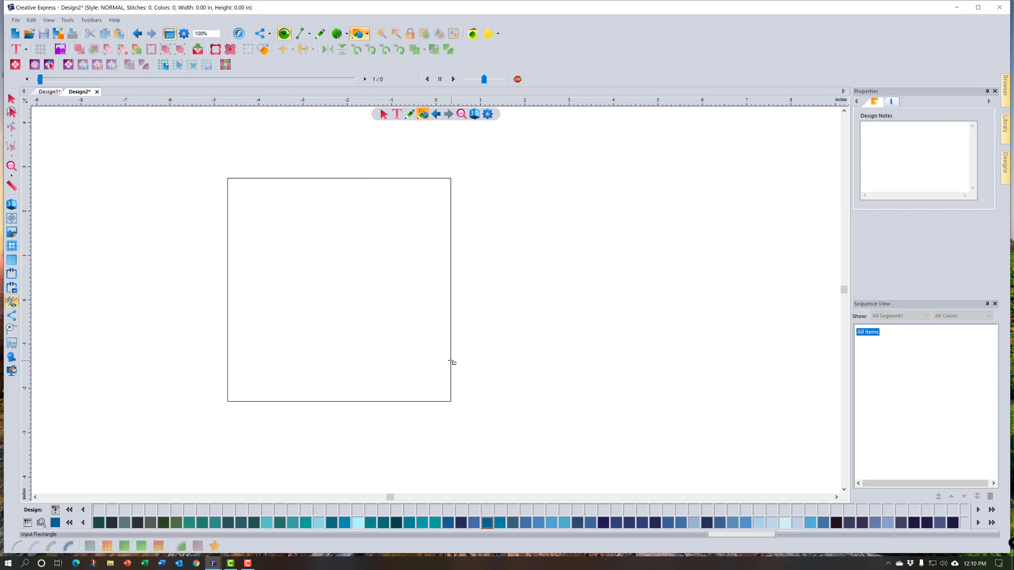
left_click_drag(452, 362, 474, 377)
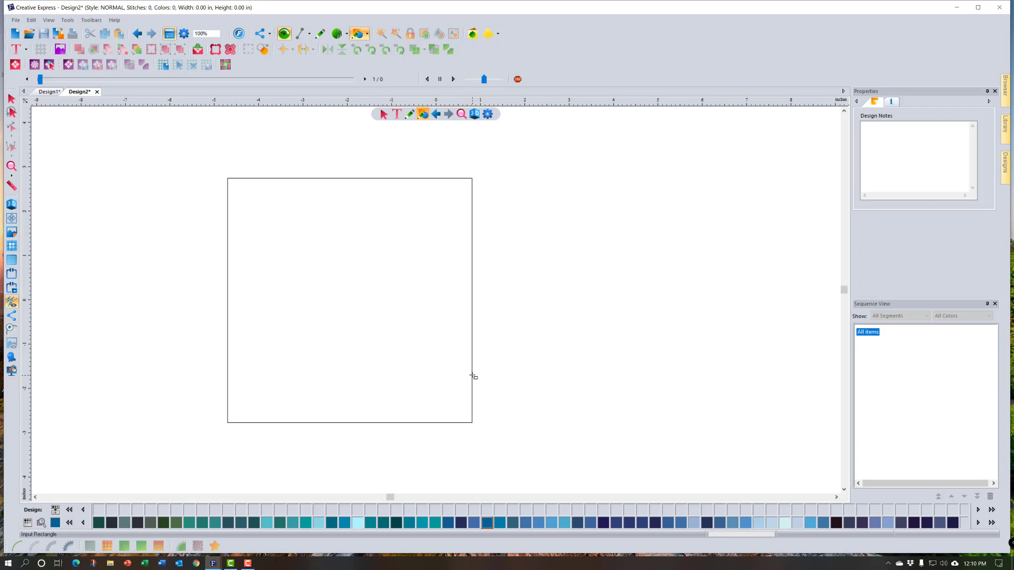
left_click_drag(473, 376, 475, 377)
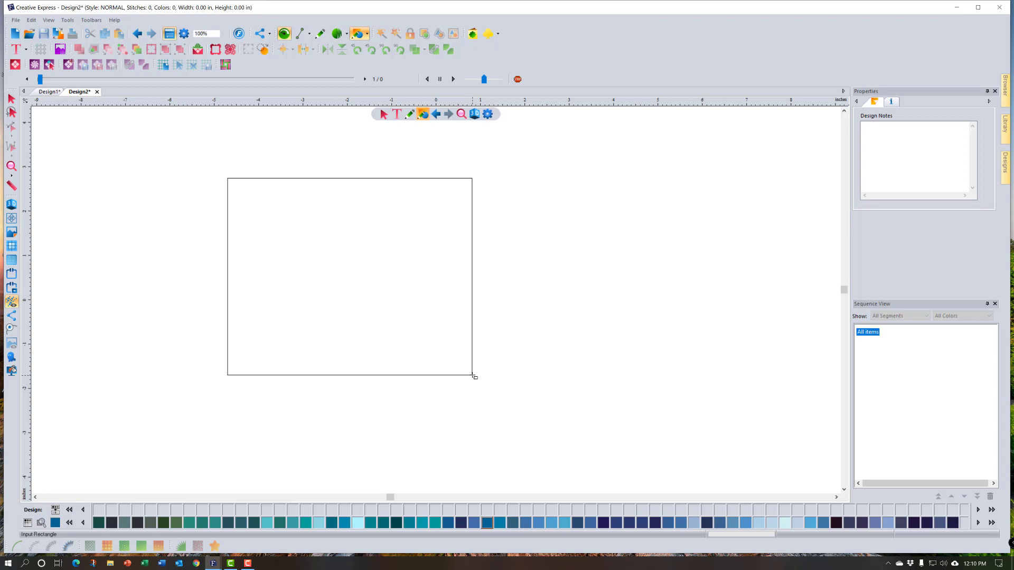
key("ctrl")
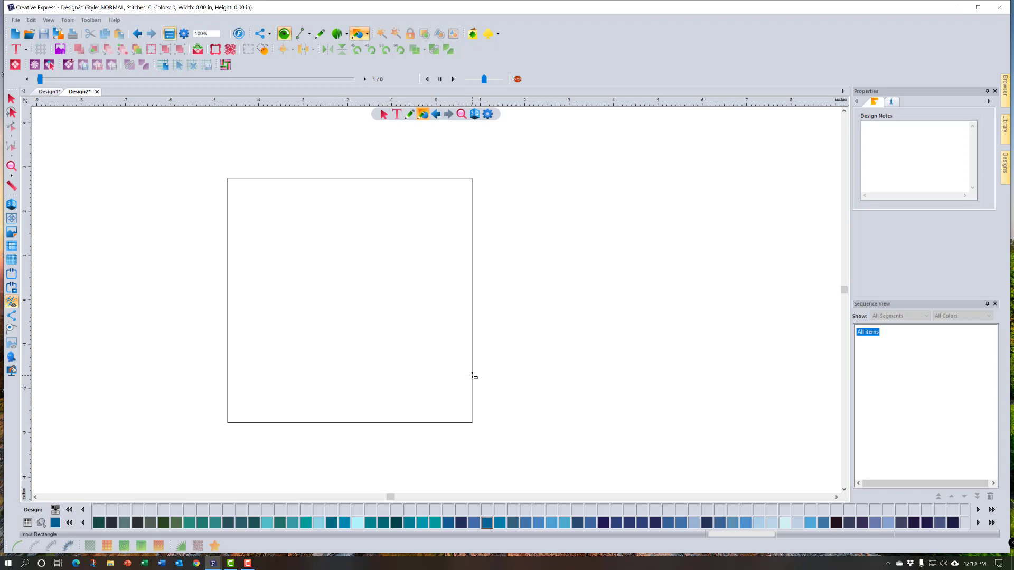
left_click_drag(472, 376, 476, 380)
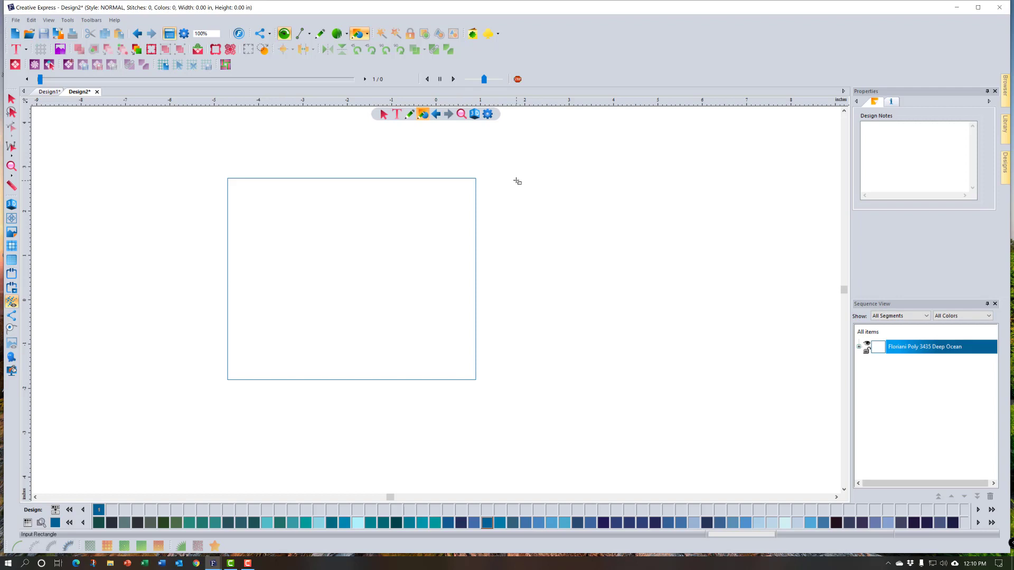
left_click_drag(517, 181, 704, 410)
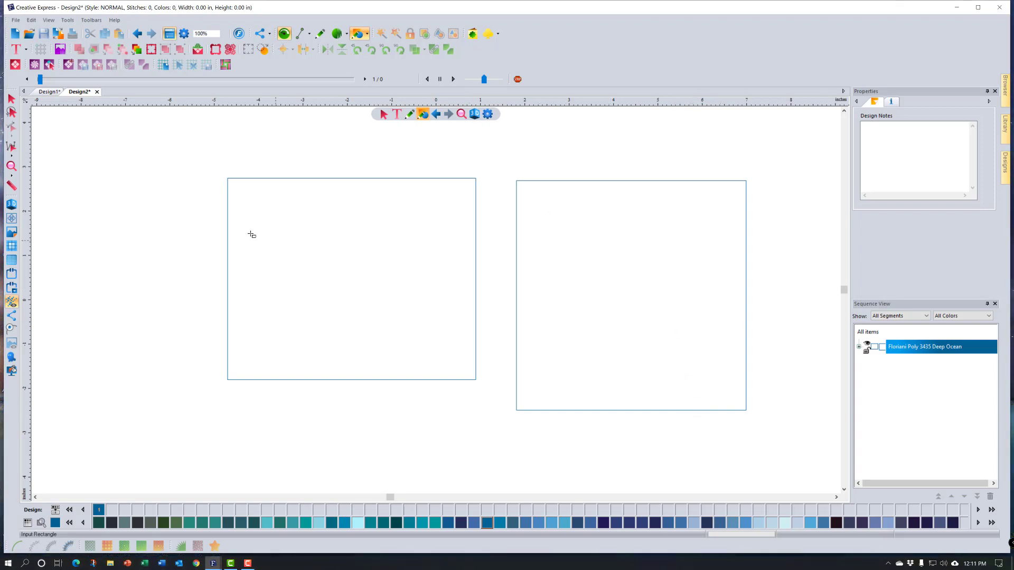
- Select both the rectangle and the square beside it and delete them
left_click(12, 99)
left_click_drag(138, 143, 761, 452)
key("Delete")
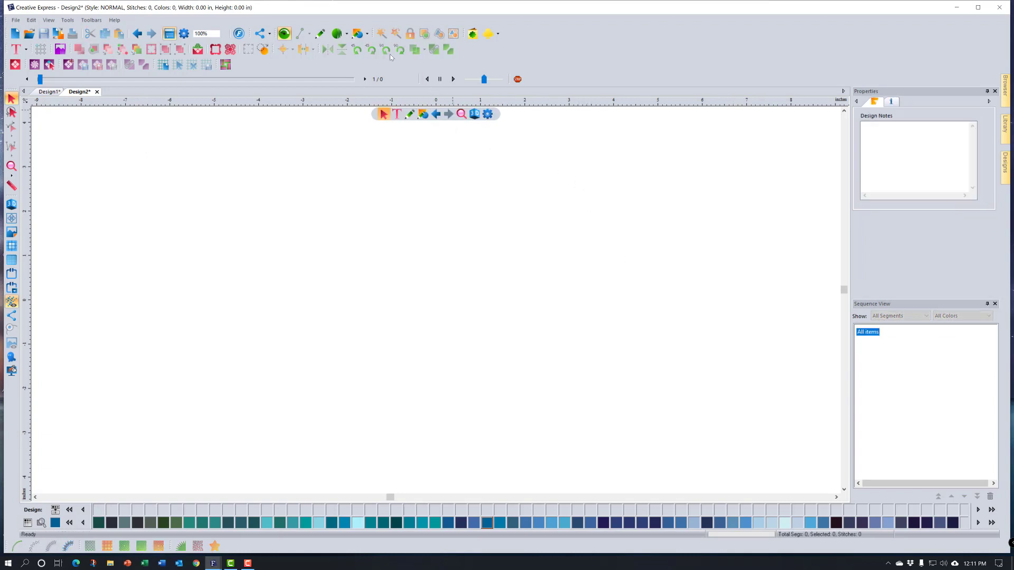
- Draw a perfect circle about 5.7 in in diameter with the Ellipse shape tool, and delete it
left_click(367, 34)
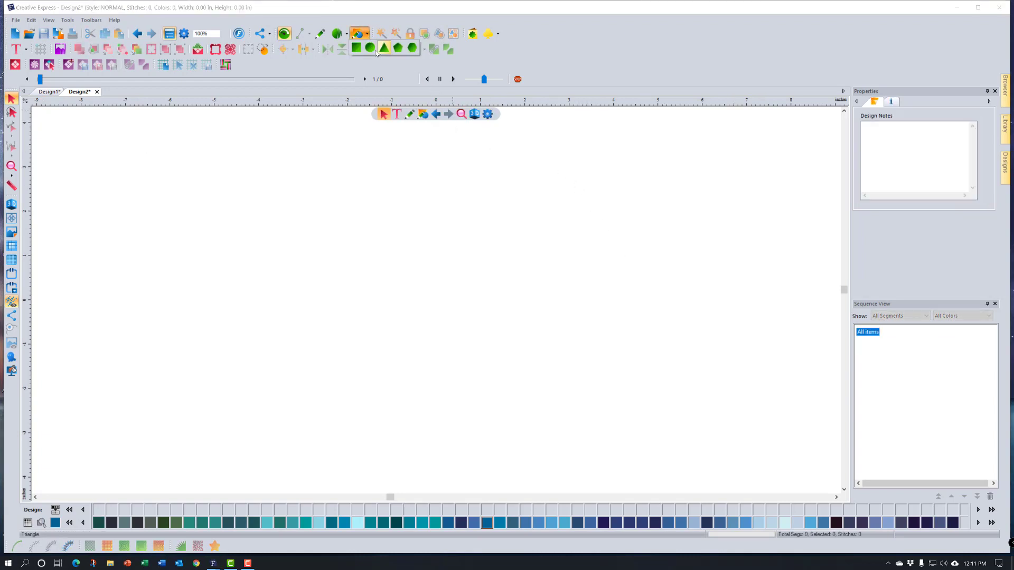
left_click(370, 49)
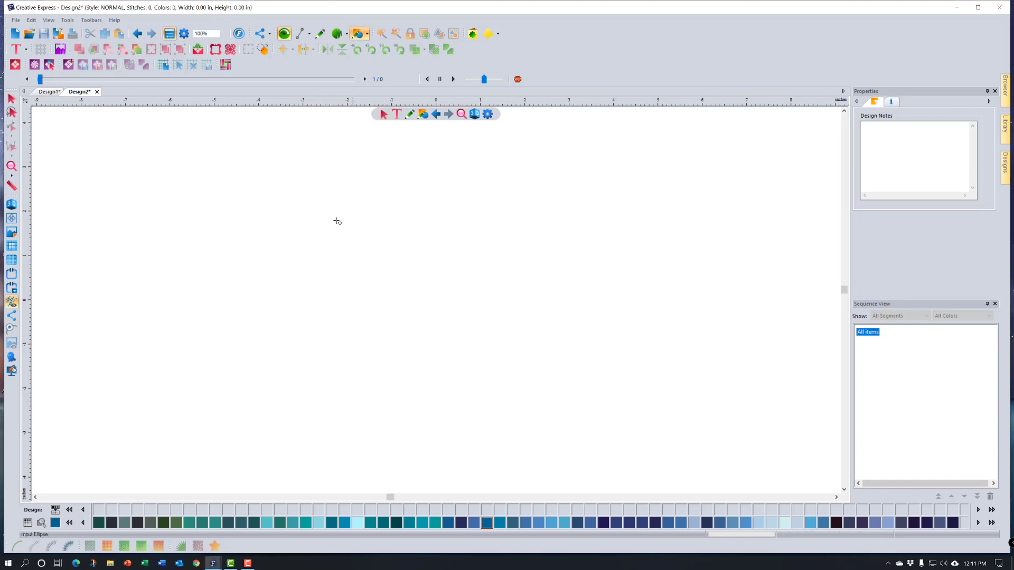
left_click_drag(252, 180, 507, 357)
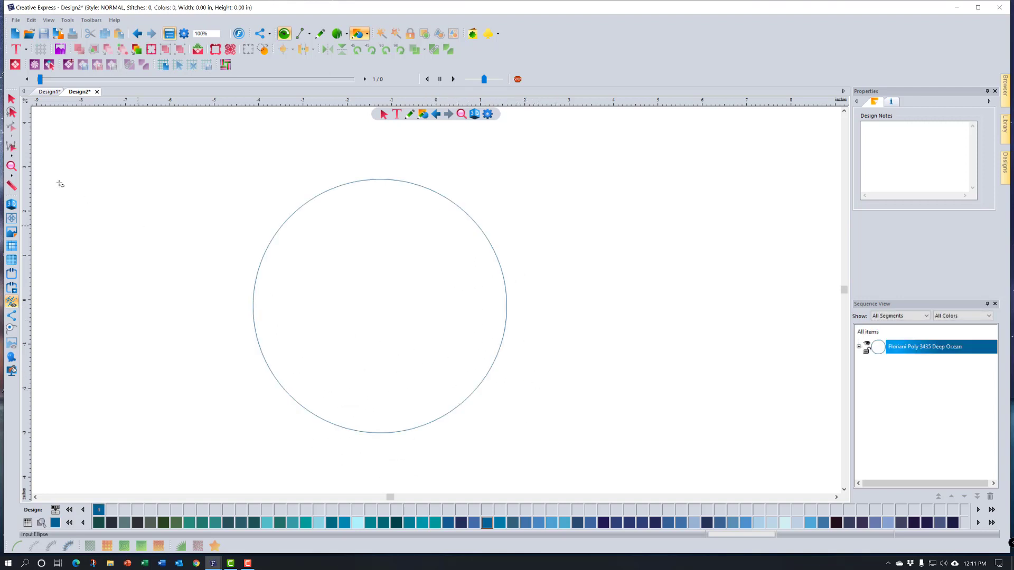
left_click(11, 99)
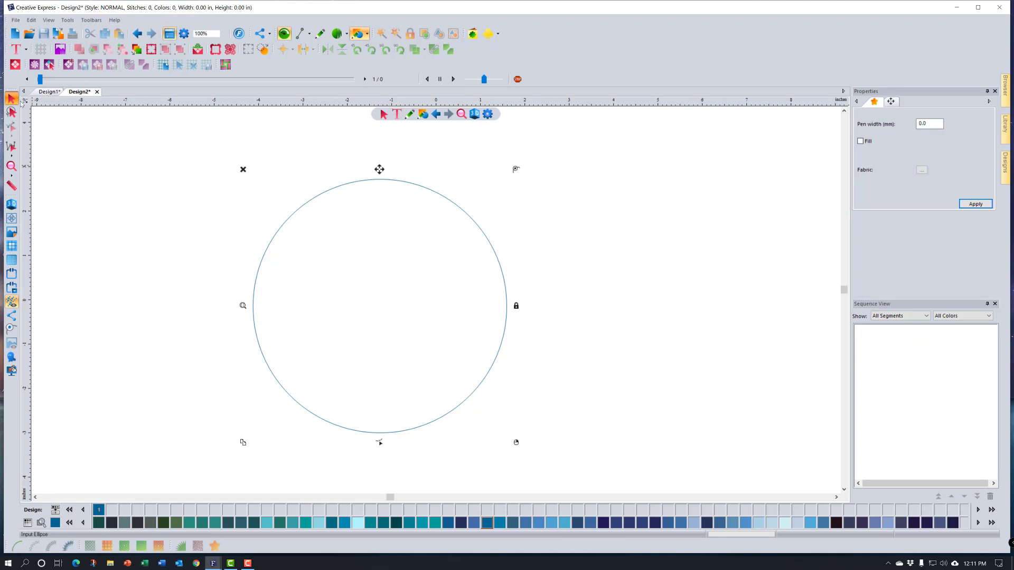
left_click(243, 169)
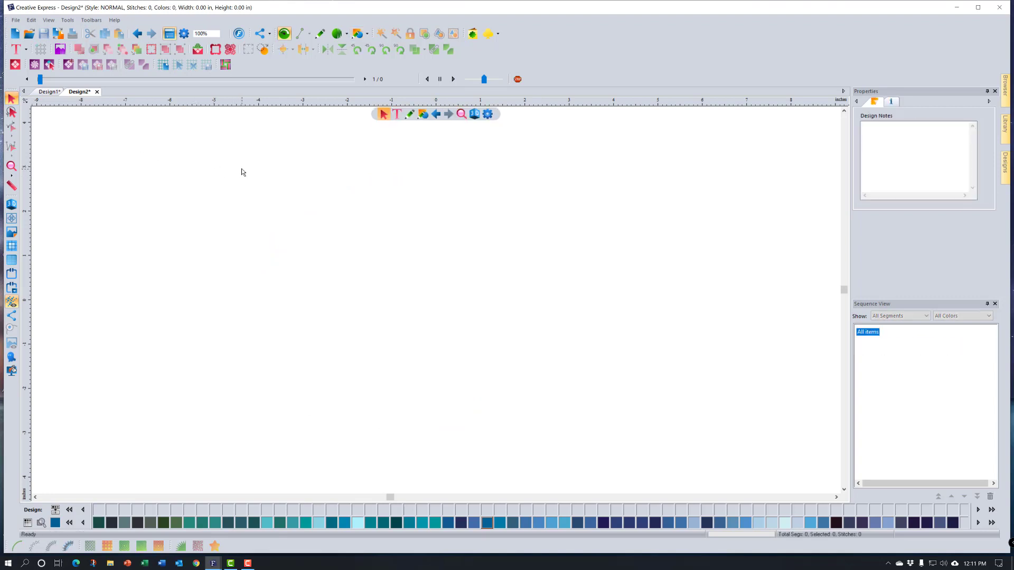
- Draw a triangle about 6.6 in wide and 6.6 in high with the Triangle shape tool
left_click(363, 36)
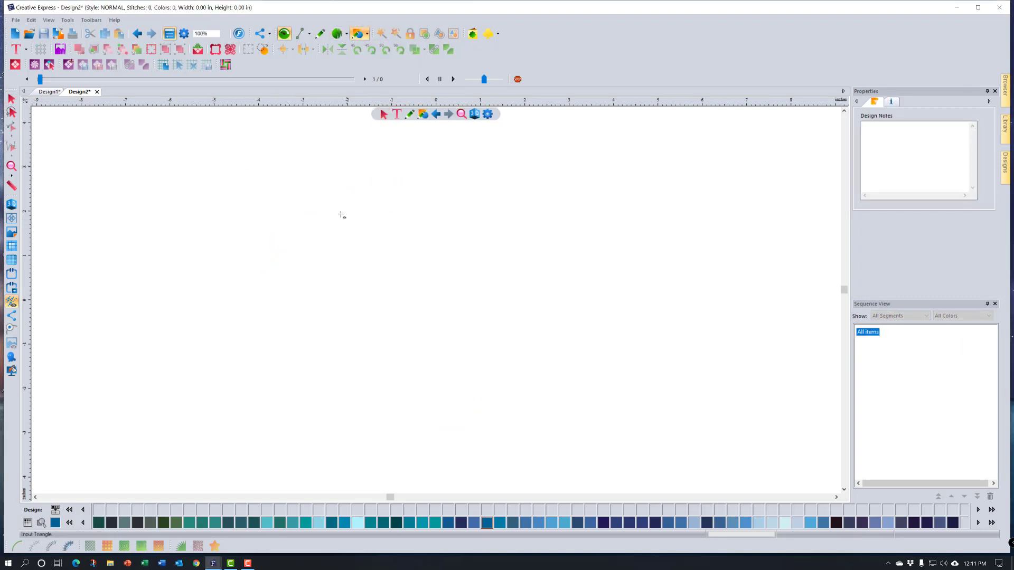
left_click_drag(336, 212, 613, 389)
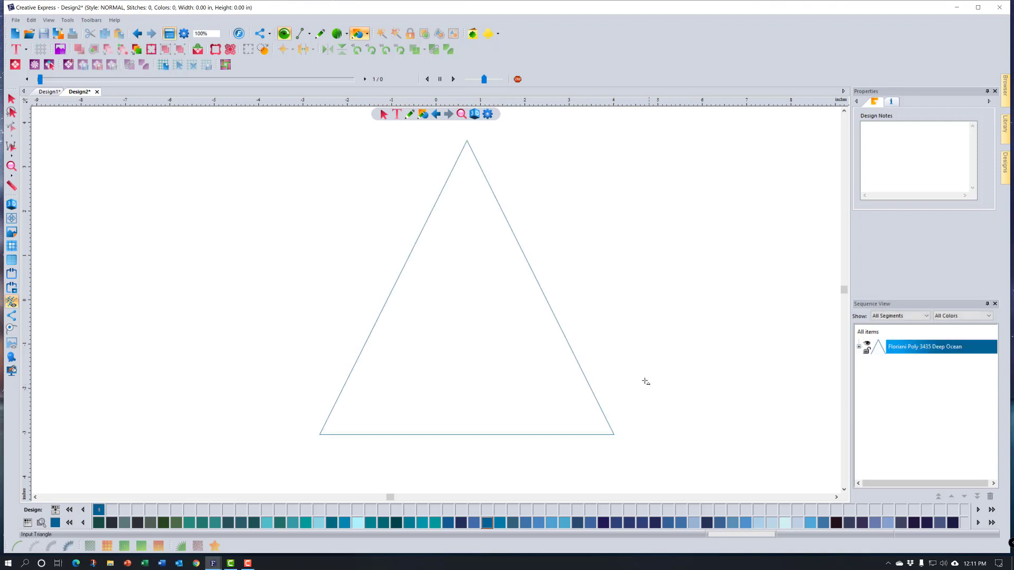
- Select the triangle and delete it
left_click(11, 99)
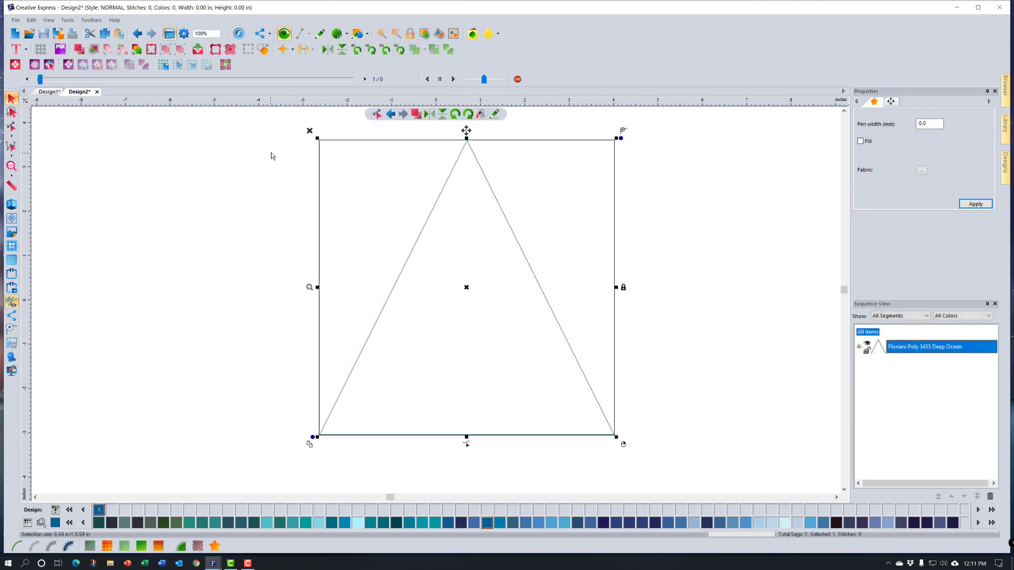
left_click(310, 130)
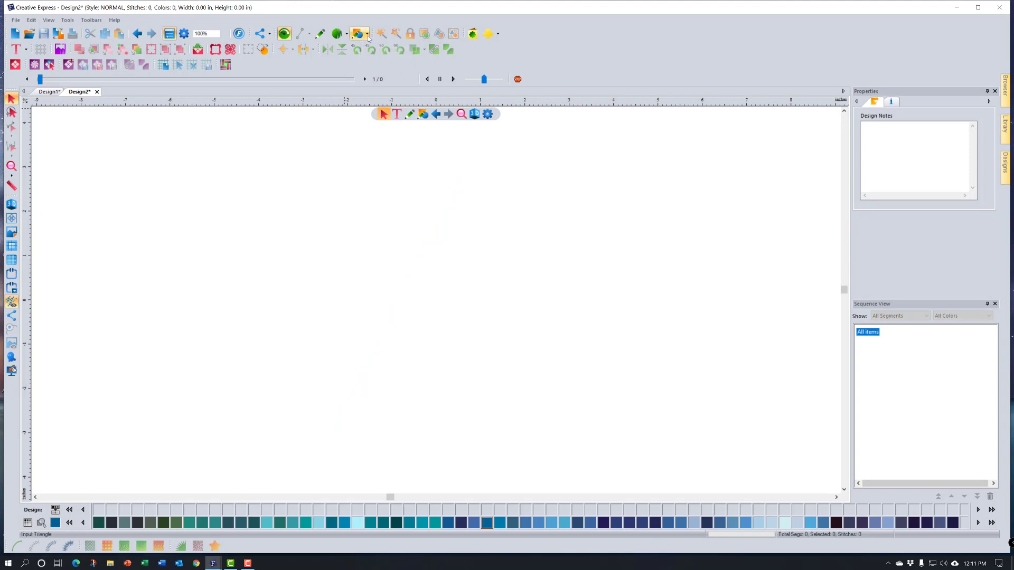
- Draw a pentagon about 5.3 in wide and 4.1 in high with the Pentagon shape tool, and delete it
left_click(368, 36)
left_click(398, 48)
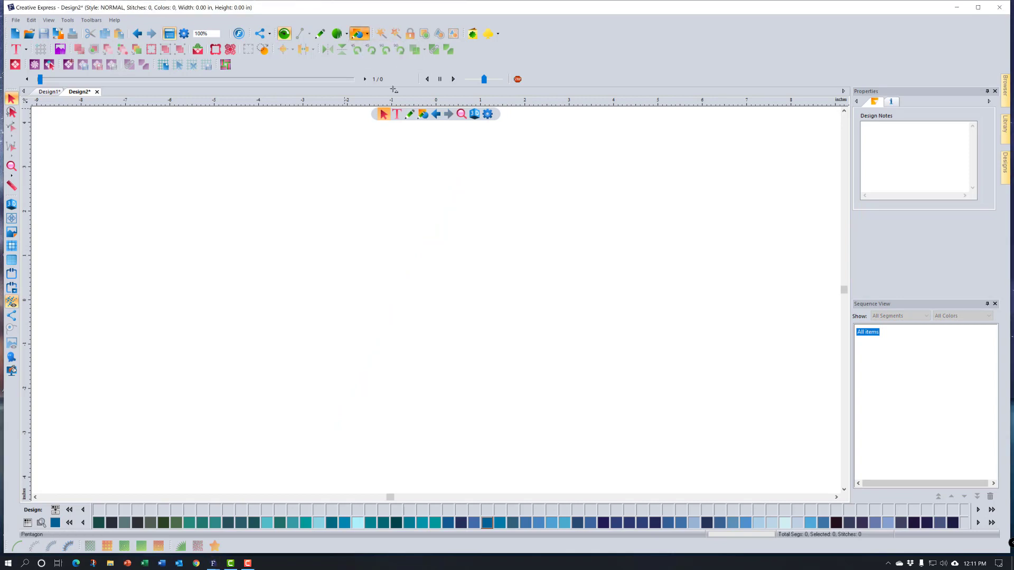
left_click_drag(332, 207, 579, 410)
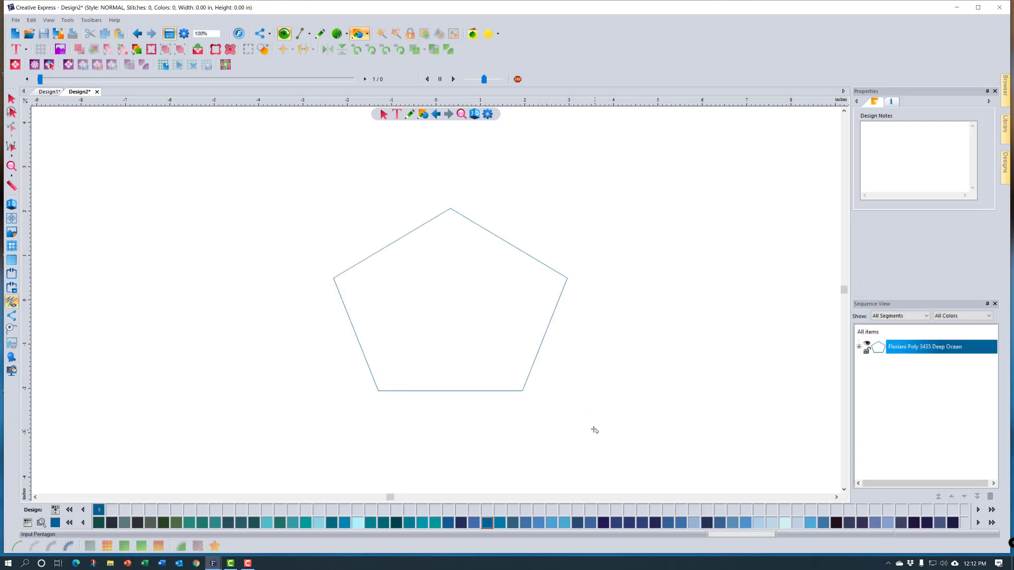
left_click(11, 98)
left_click(324, 199)
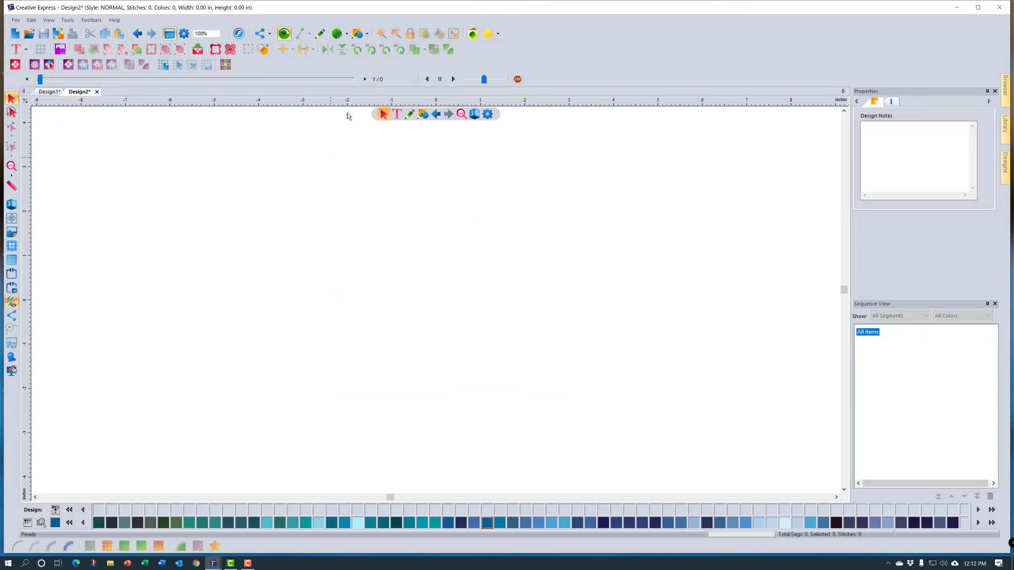
- Draw a constrained hexagon about 5.45 in wide and high with the Hexagon shape tool
left_click(366, 35)
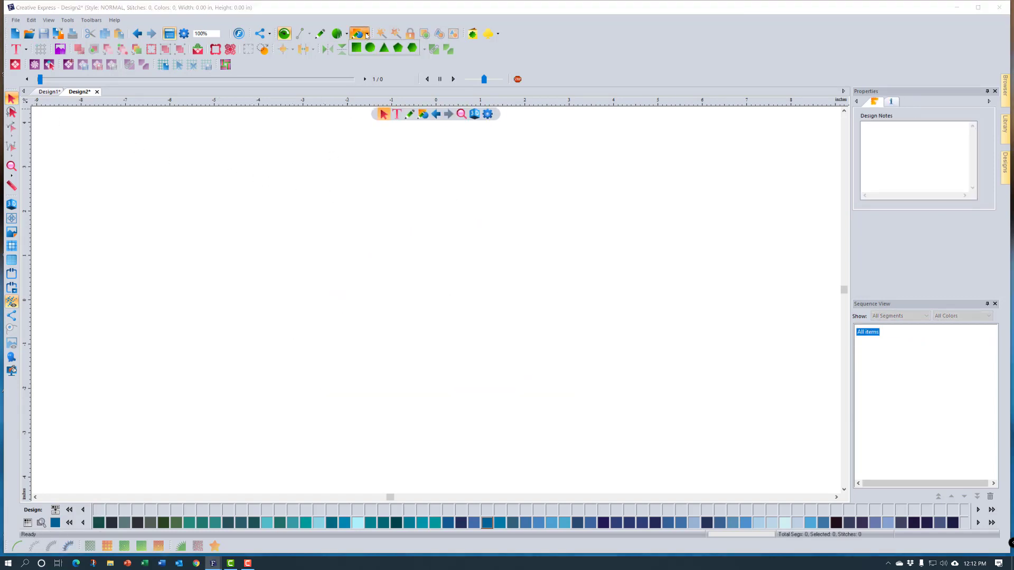
left_click(415, 48)
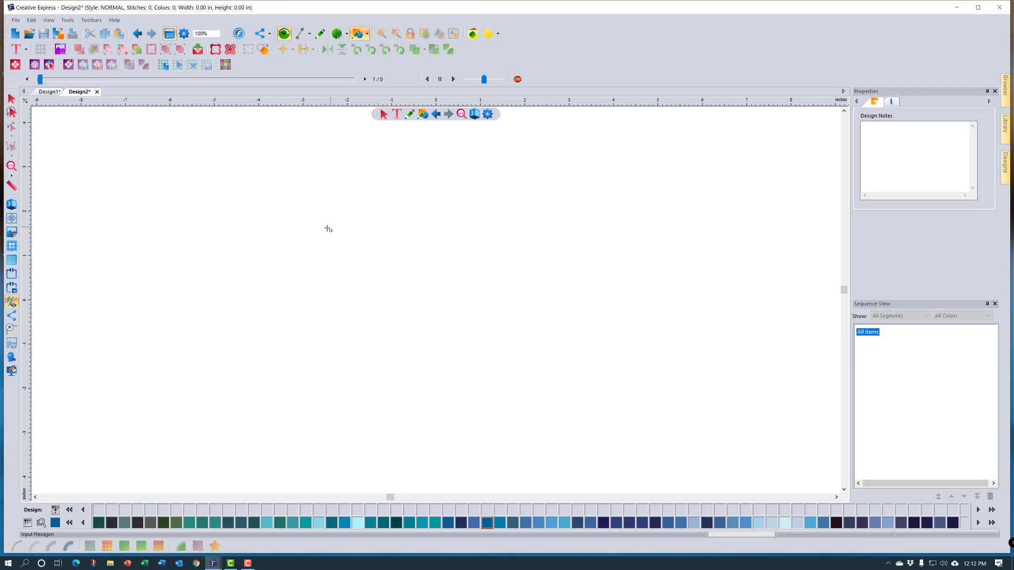
left_click_drag(314, 222, 536, 437)
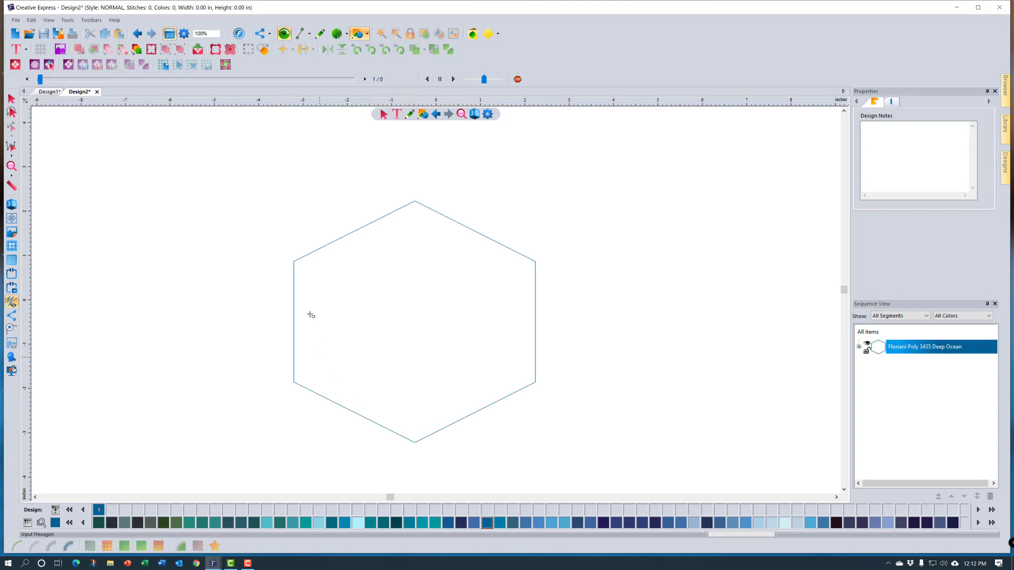
- Draw a smaller unconstrained hexagon about 2.7 by 2 in overlapping the large hexagon's lower-left edge, and undo it
left_click_drag(238, 383, 357, 470)
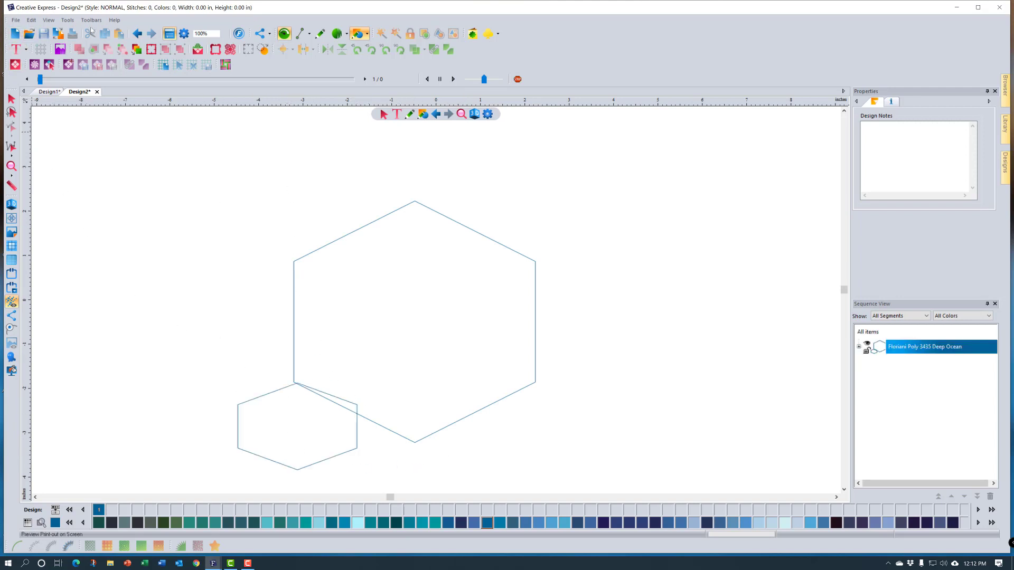
left_click(137, 34)
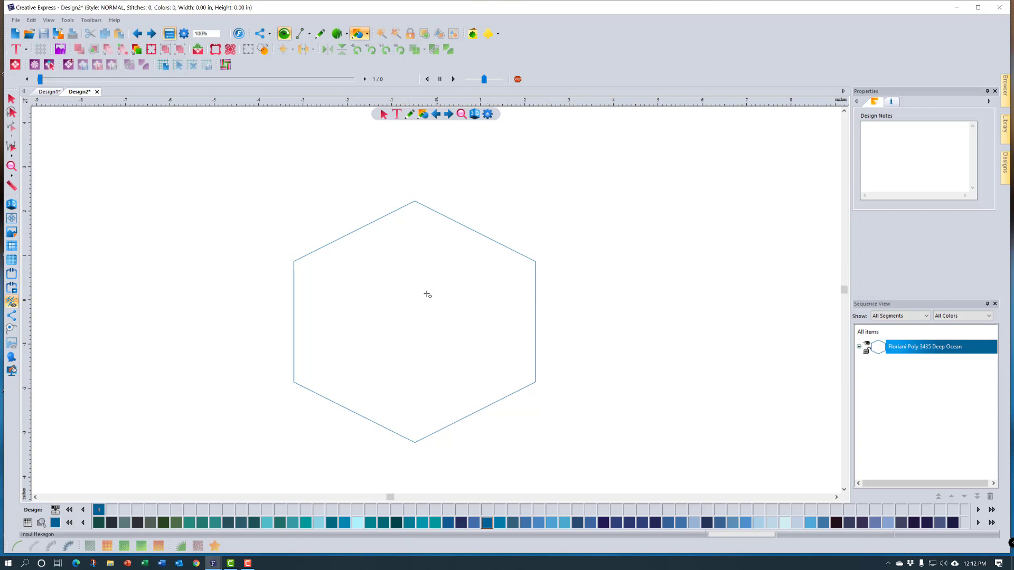
- Scale the hexagon proportionally to about 5.63 in, reduce only its width to about 5.30 in, and deselect it
left_click(12, 99)
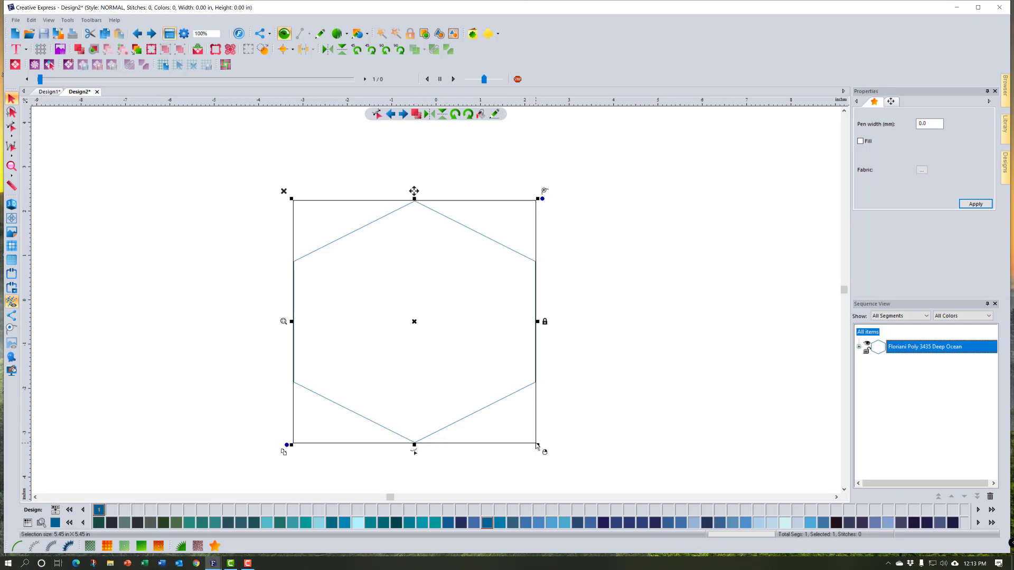
left_click_drag(537, 445, 559, 435)
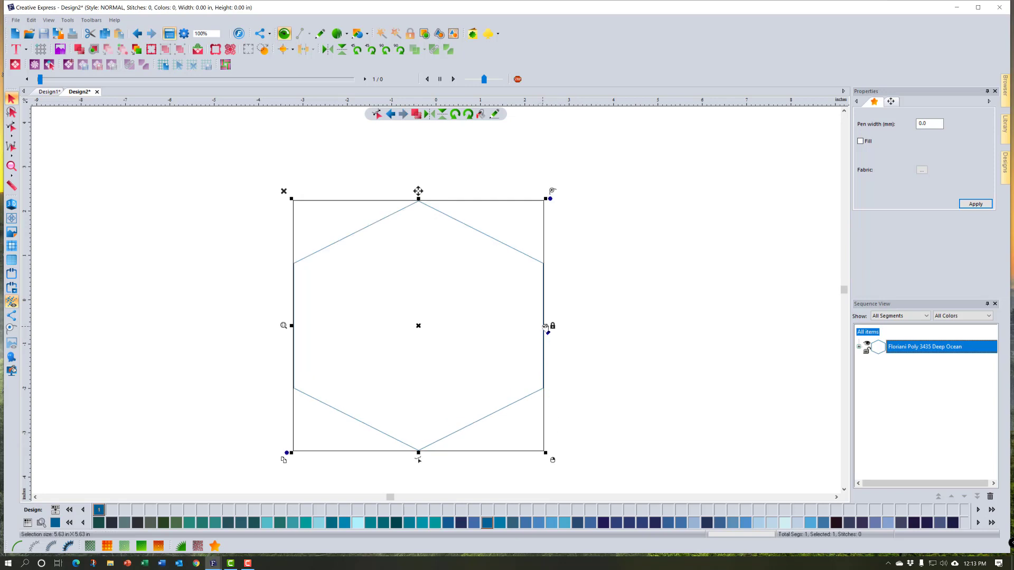
left_click_drag(545, 327, 530, 330)
left_click_drag(531, 329, 531, 329)
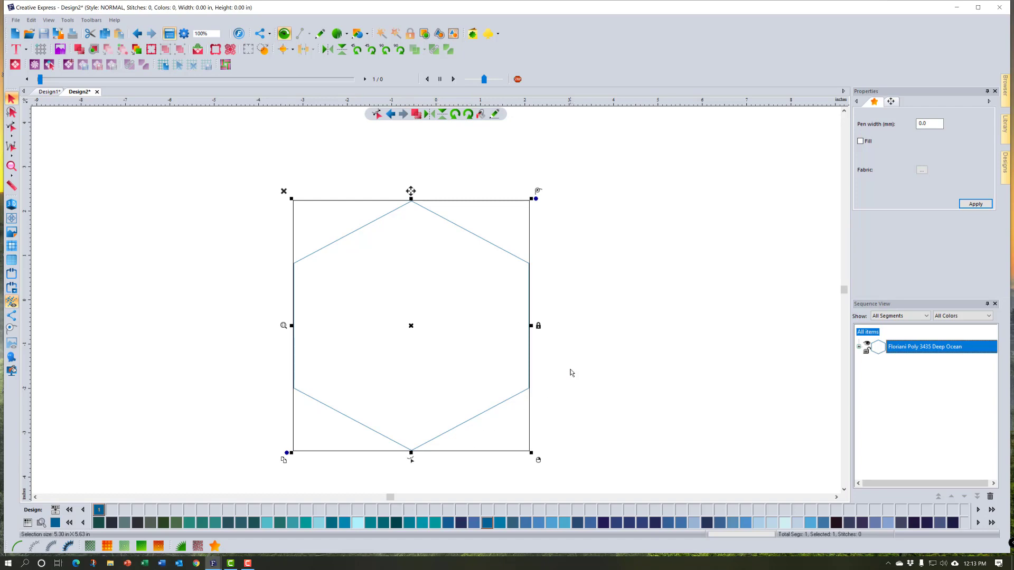
left_click(584, 356)
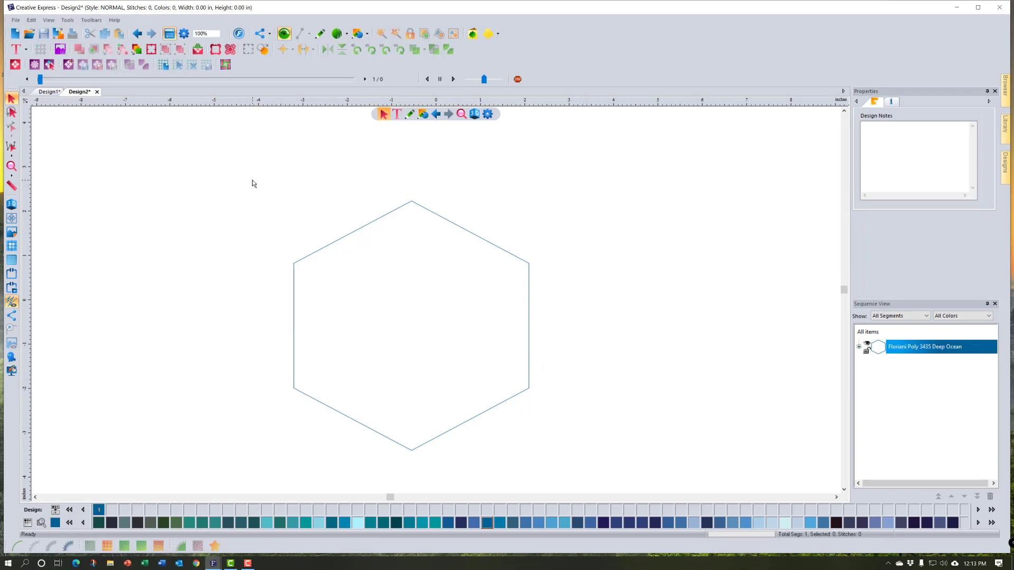
- Select the entire hexagon with a selection box and delete it
left_click_drag(249, 170, 569, 477)
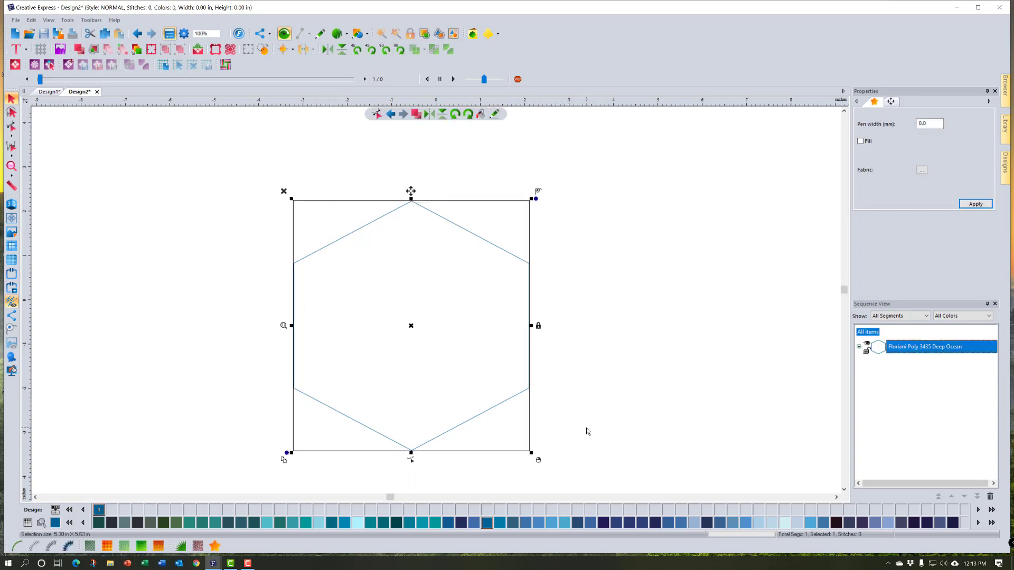
key("Delete")
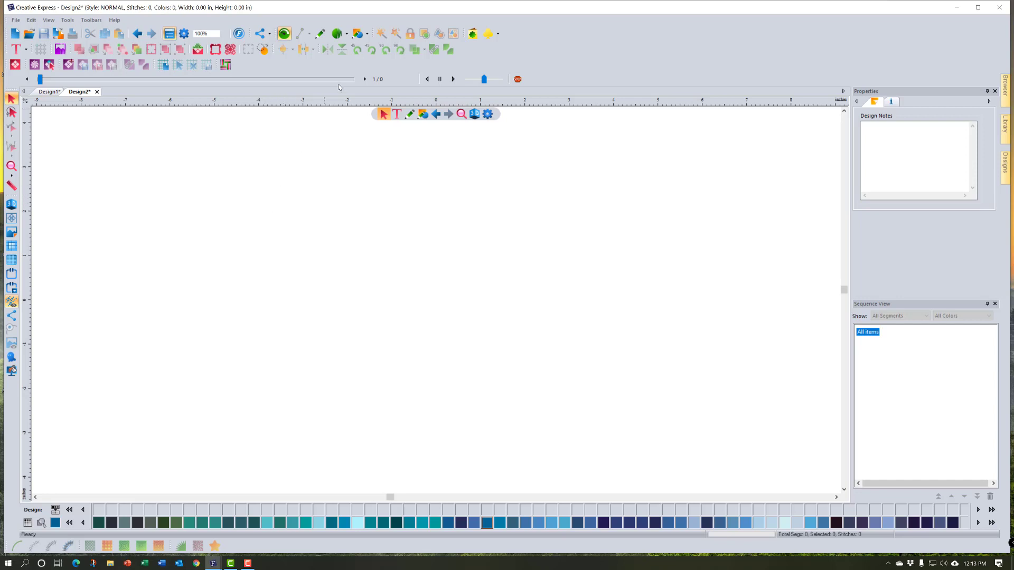
- Draw a rectangle about 5.45 in wide and 4.39 in high with the Rectangle shape tool
left_click(356, 39)
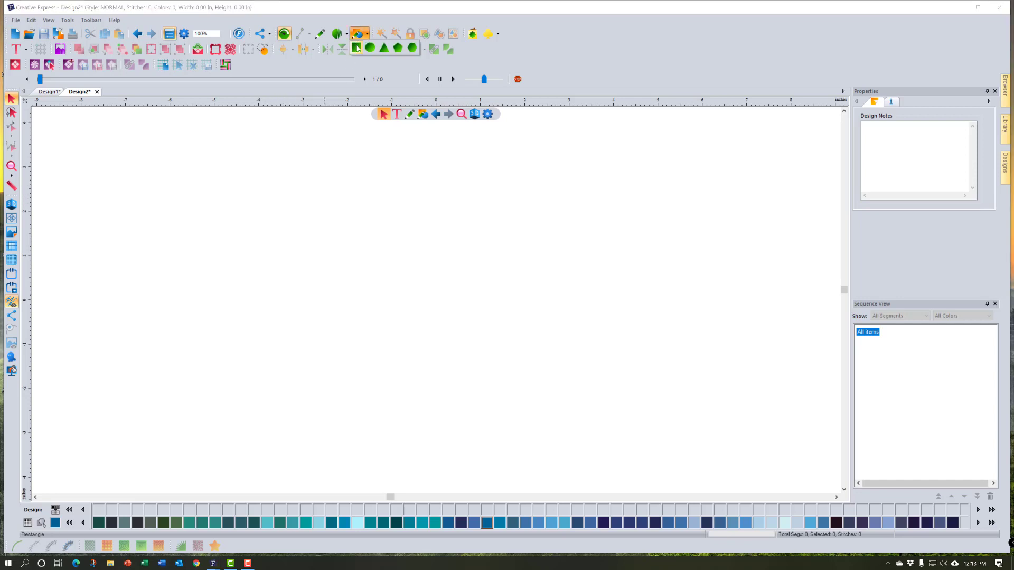
left_click(356, 48)
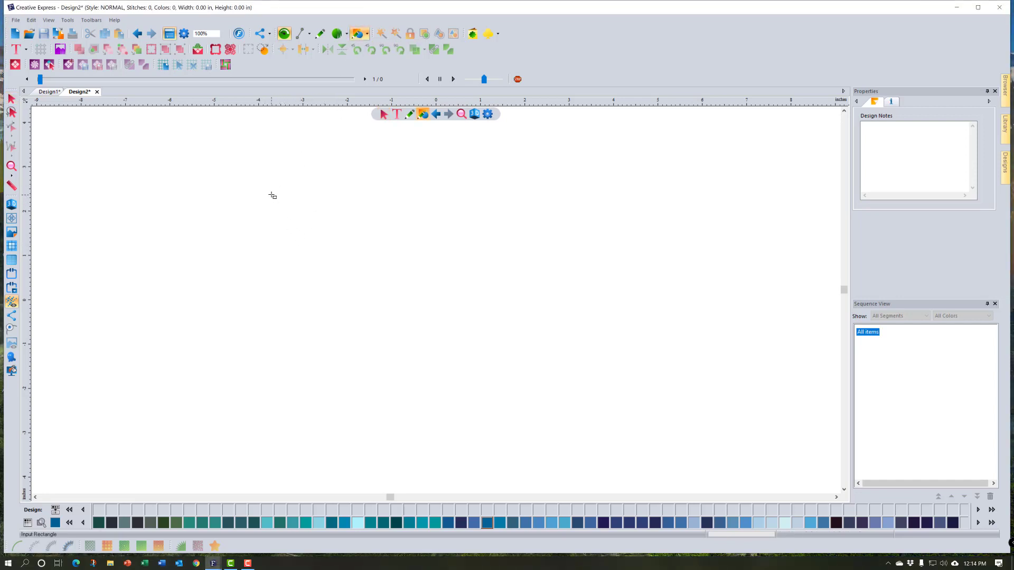
left_click_drag(272, 195, 518, 393)
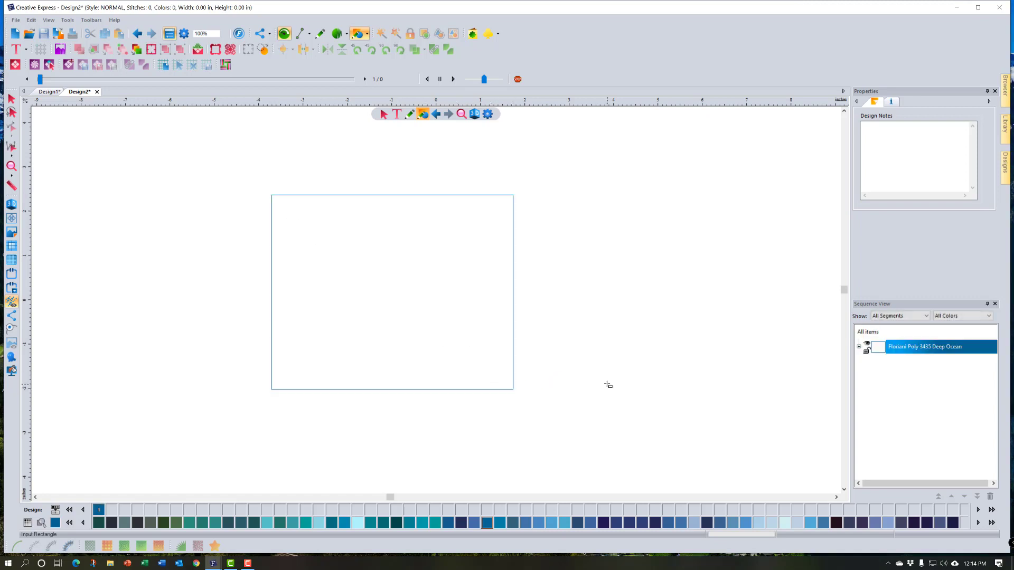
- Turn off Maintain aspect ratio for the rectangle and set its width and height to 4 in
left_click(12, 99)
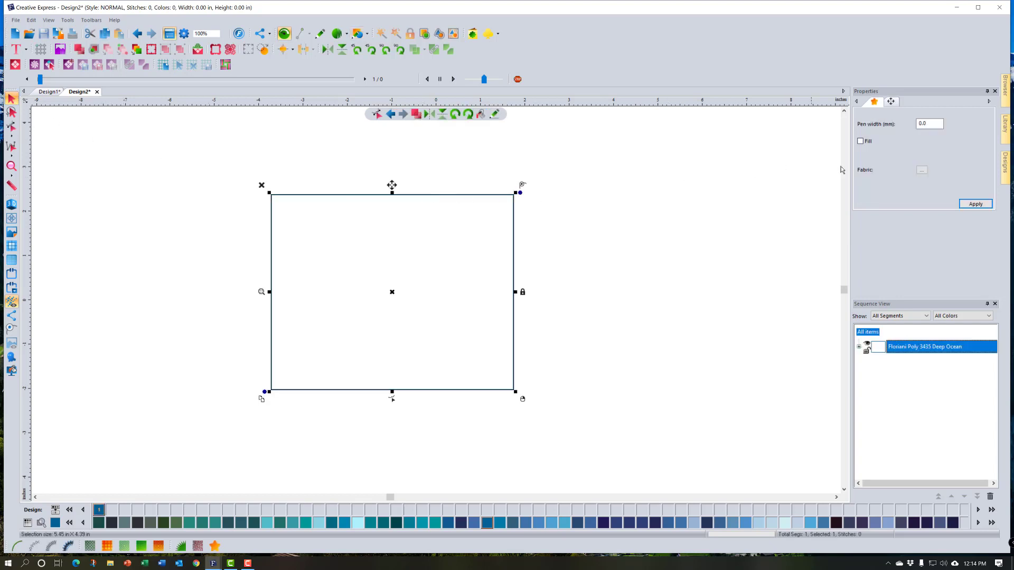
left_click(891, 102)
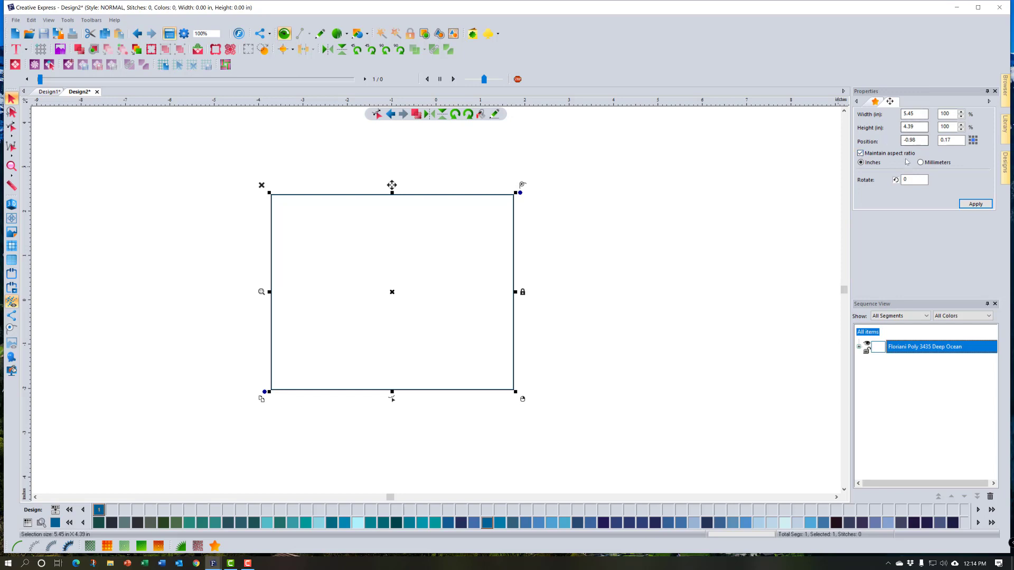
left_click(860, 154)
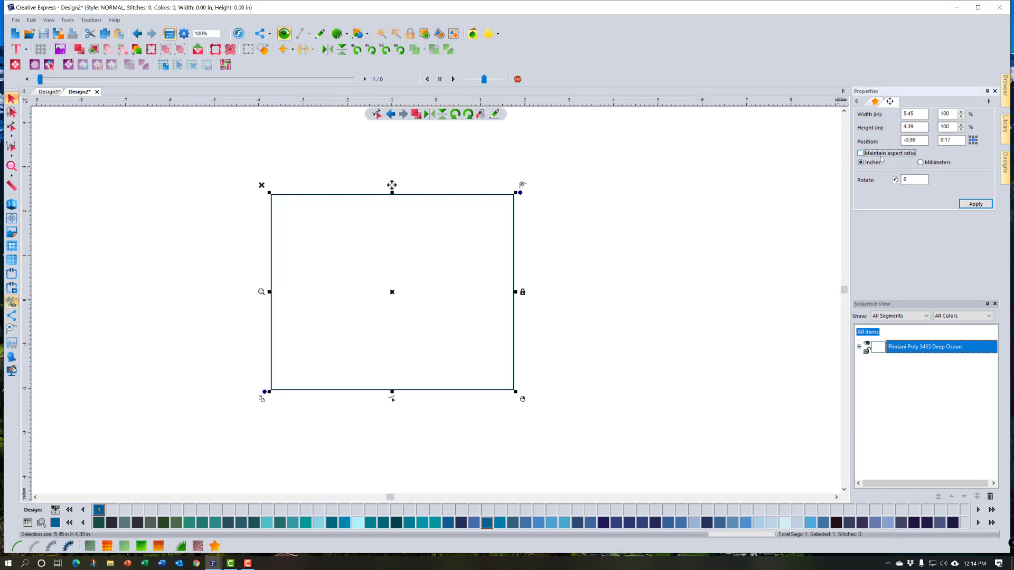
left_click_drag(922, 113, 893, 120)
type("4")
left_click(909, 128)
left_click_drag(912, 127, 899, 130)
type("4")
left_click(975, 204)
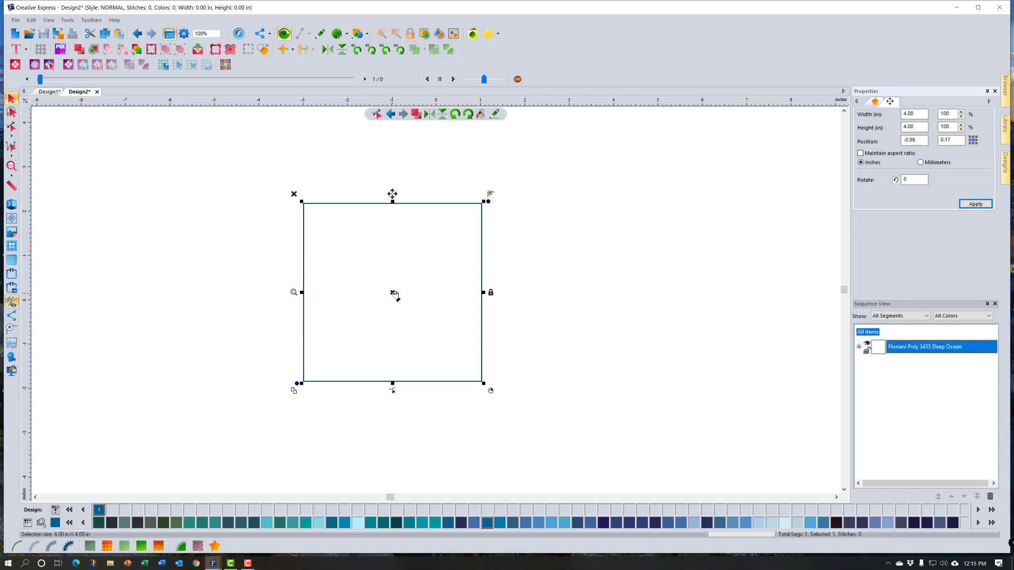
- Move the 4 in square about 2 in to the right and 0.75 in up, and delete it
left_click_drag(394, 295, 482, 263)
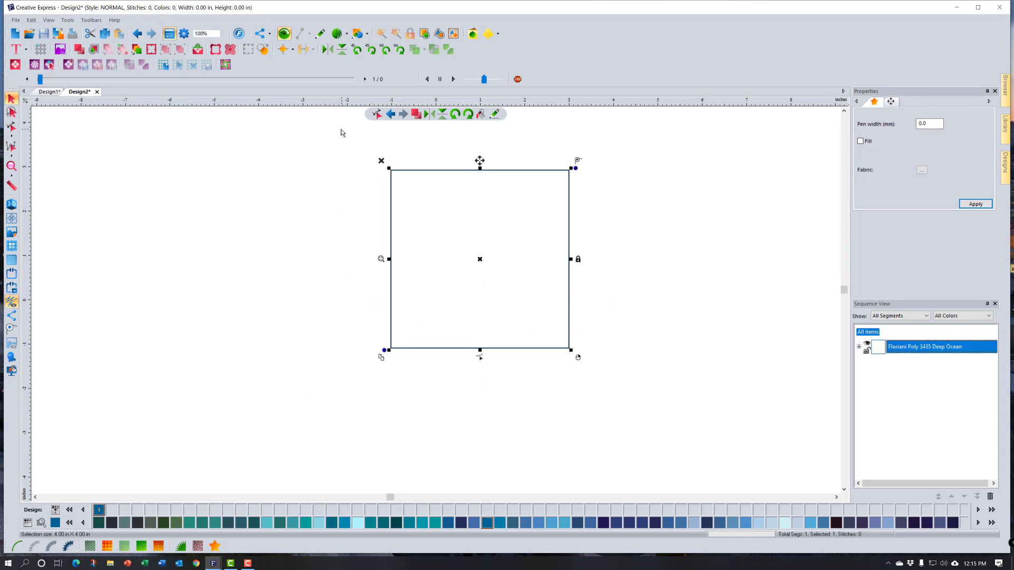
left_click_drag(342, 130, 647, 389)
left_click(381, 161)
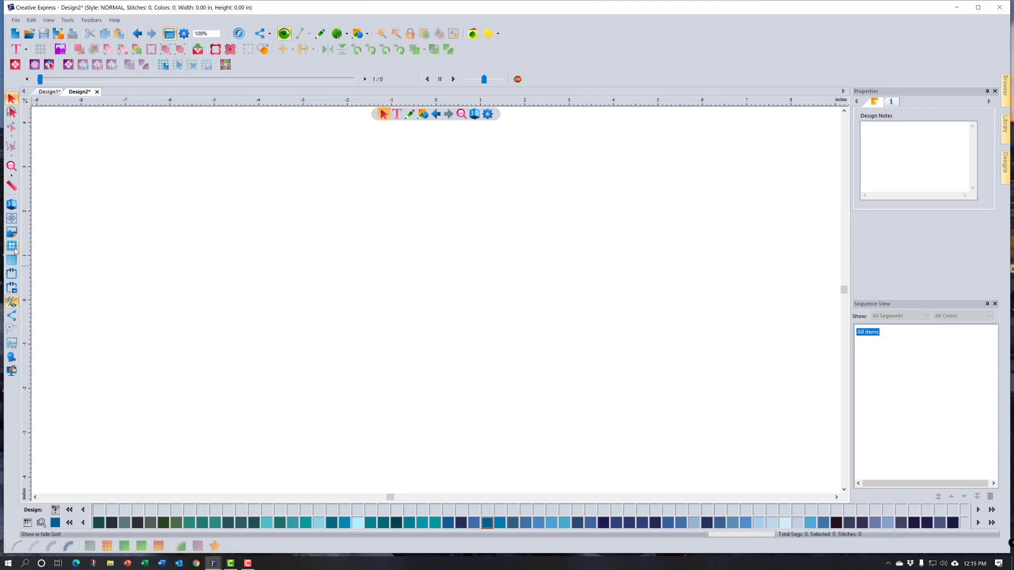
- Show the grid and enable Snap to grid in the grid settings
left_click(12, 246)
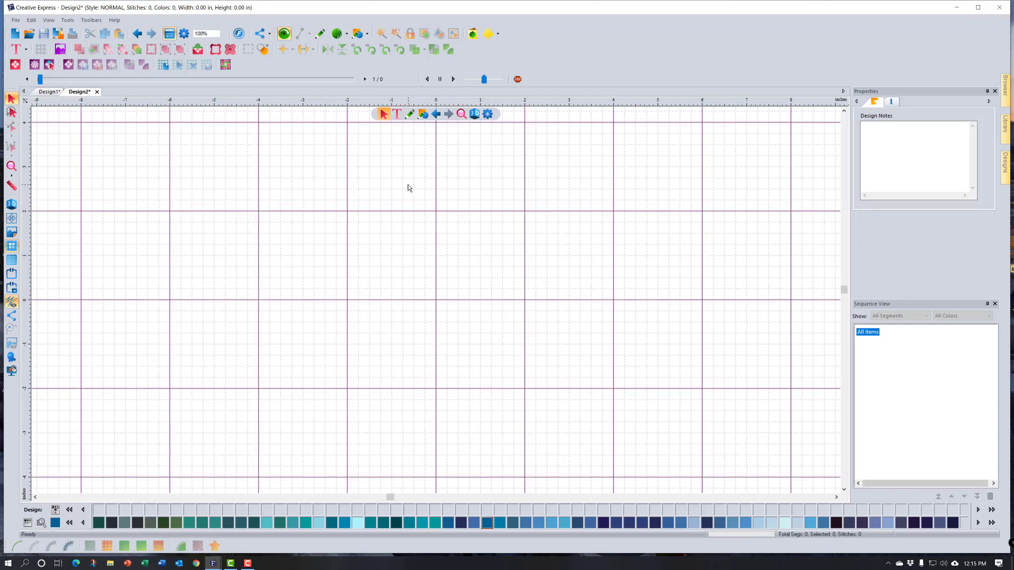
right_click(326, 106)
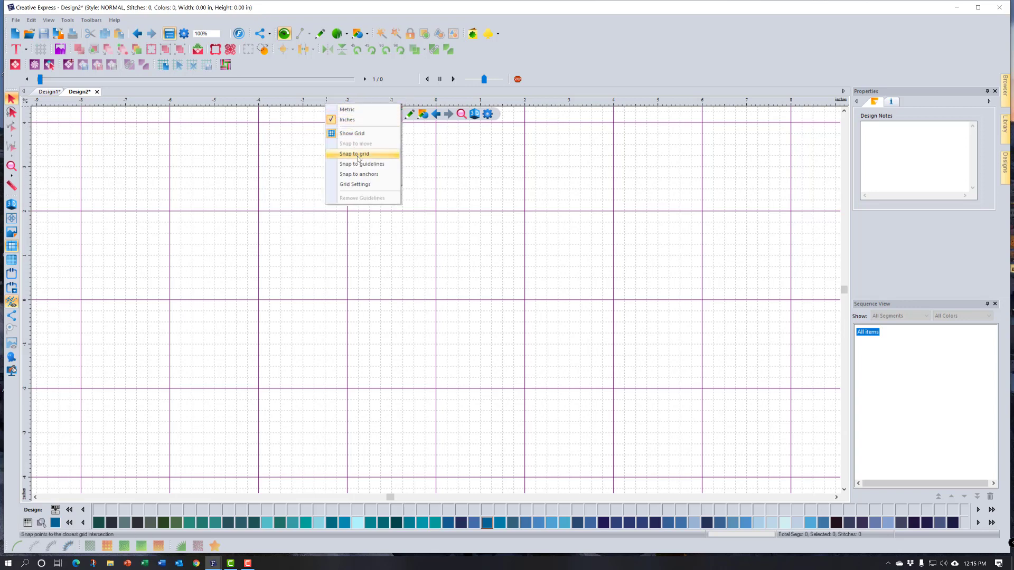
left_click(361, 184)
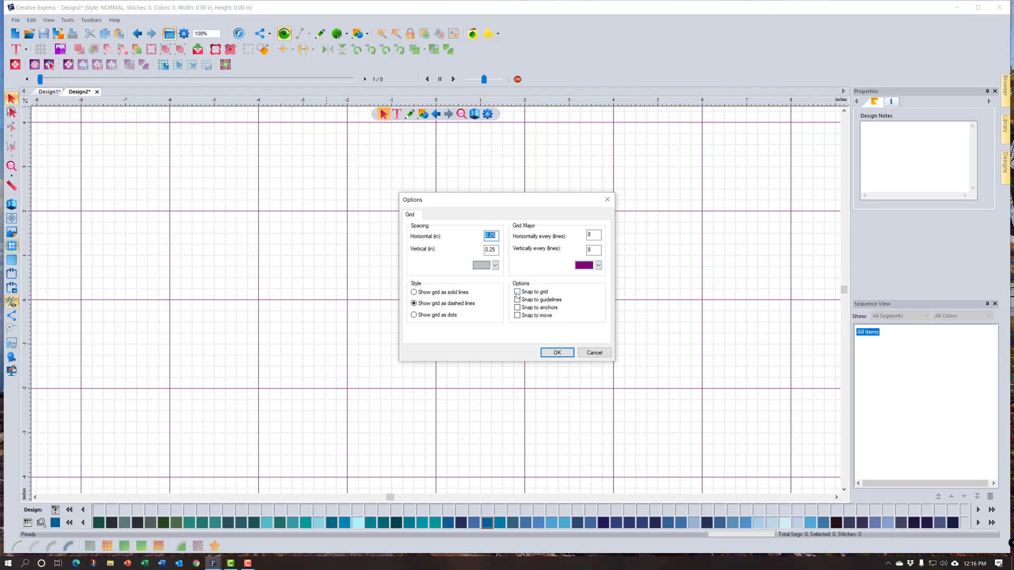
left_click(517, 293)
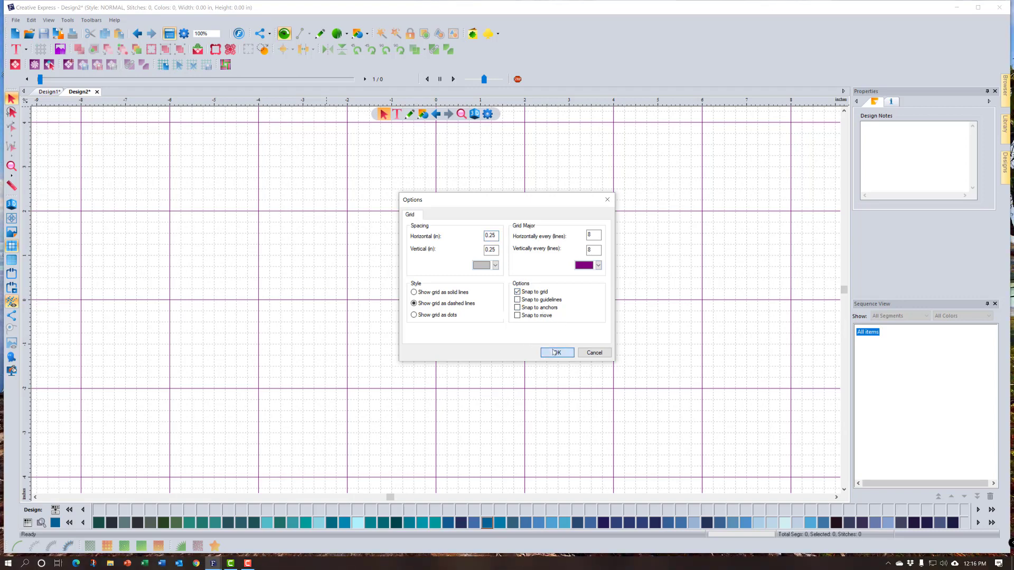
left_click(554, 352)
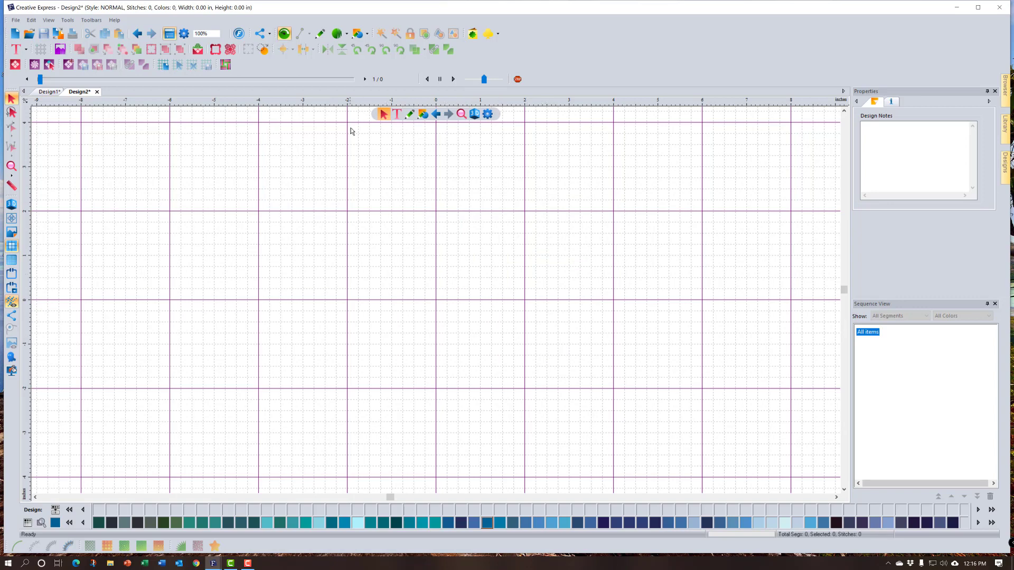
- Turn Snap to grid off and on again from the ruler options
right_click(339, 104)
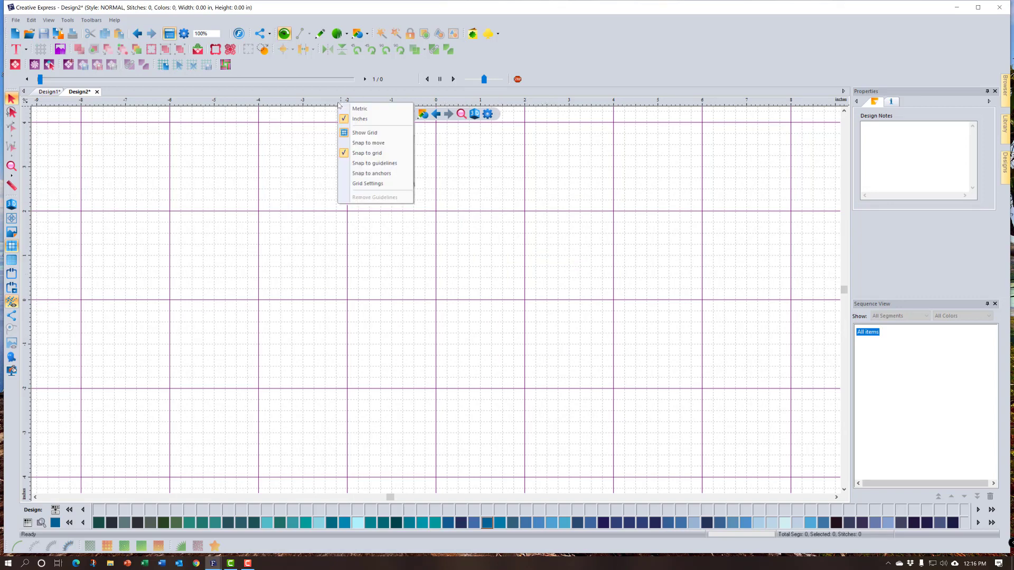
left_click(384, 154)
right_click(348, 103)
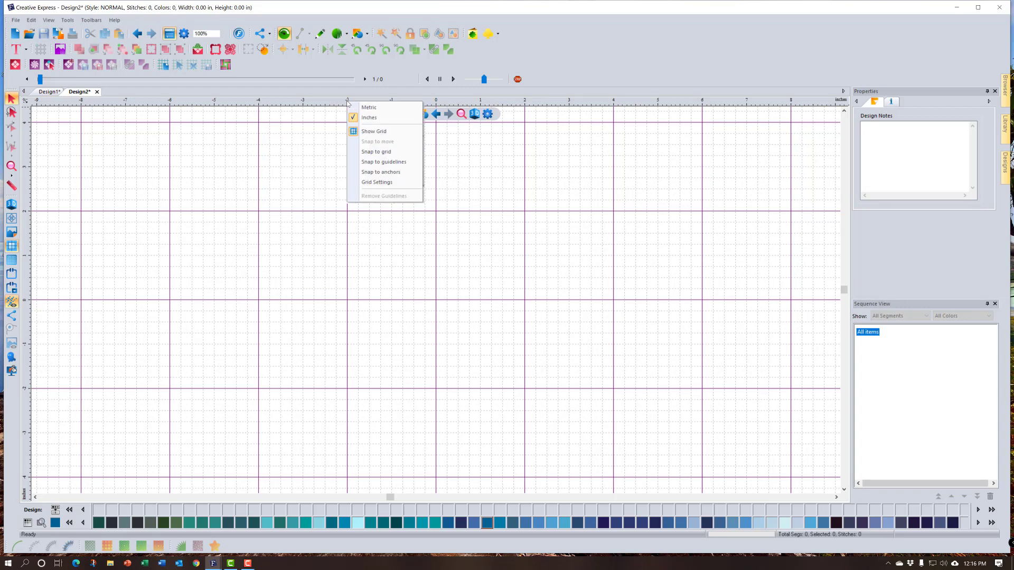
left_click(377, 154)
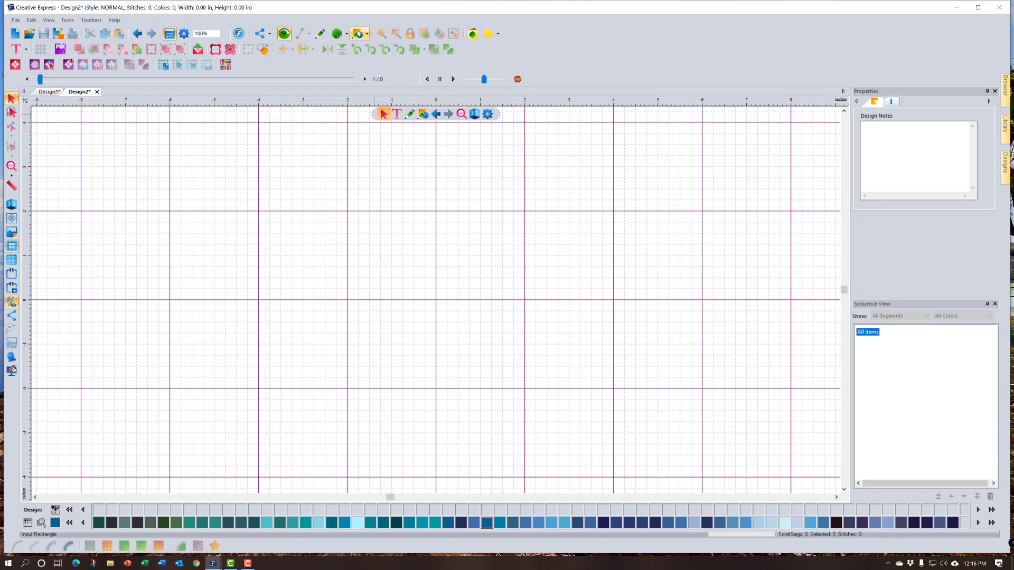
- Draw a square about 4 by 4 in along the major grid lines, centred on the origin, with the Rectangle tool
left_click(358, 34)
left_click(356, 48)
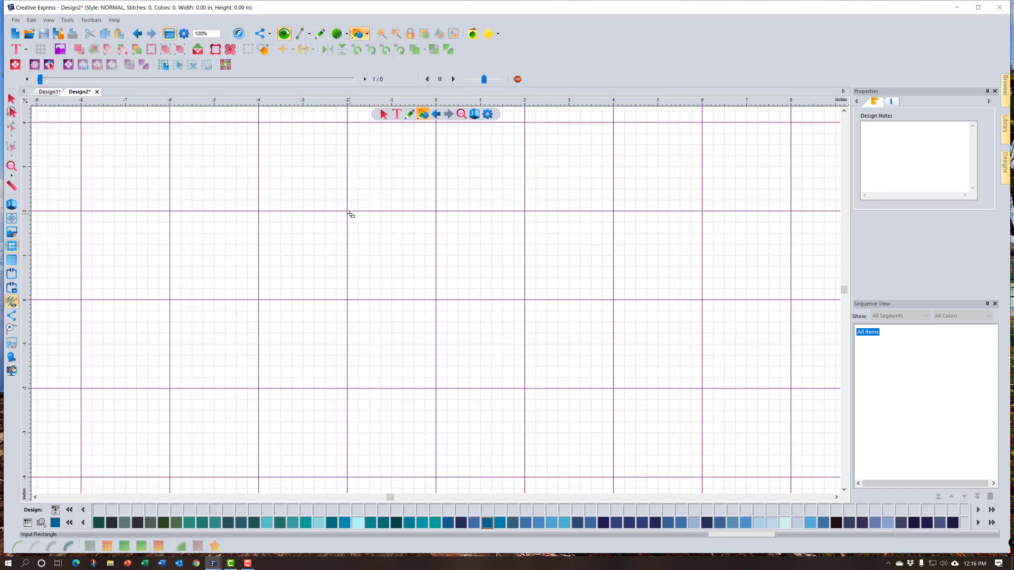
left_click_drag(350, 214, 524, 389)
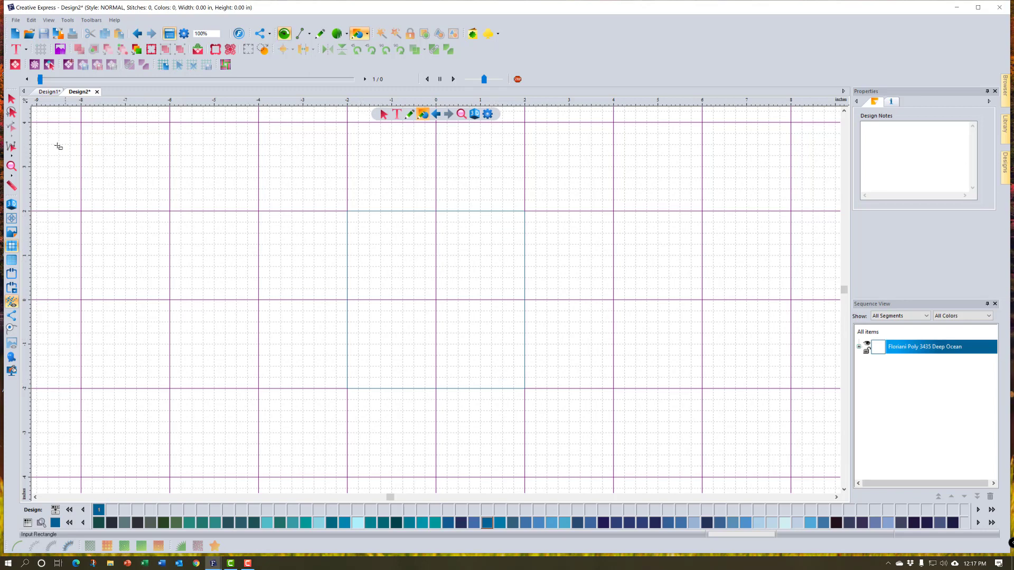
- Set the 4 by 4 in square's pen width to 2 mm and deselect it
left_click(11, 98)
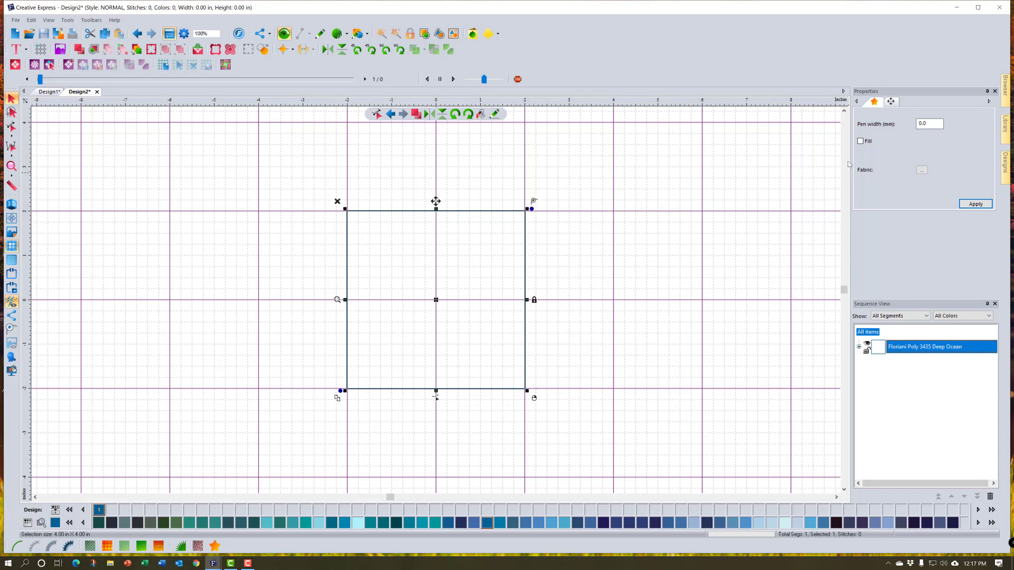
left_click(931, 123)
double_click(931, 123)
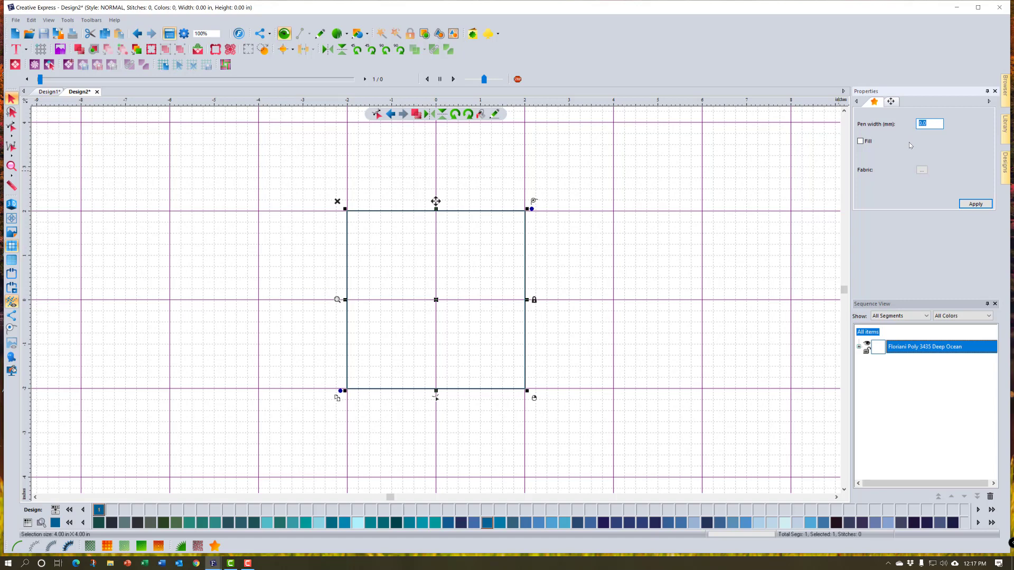
type("2")
left_click(972, 205)
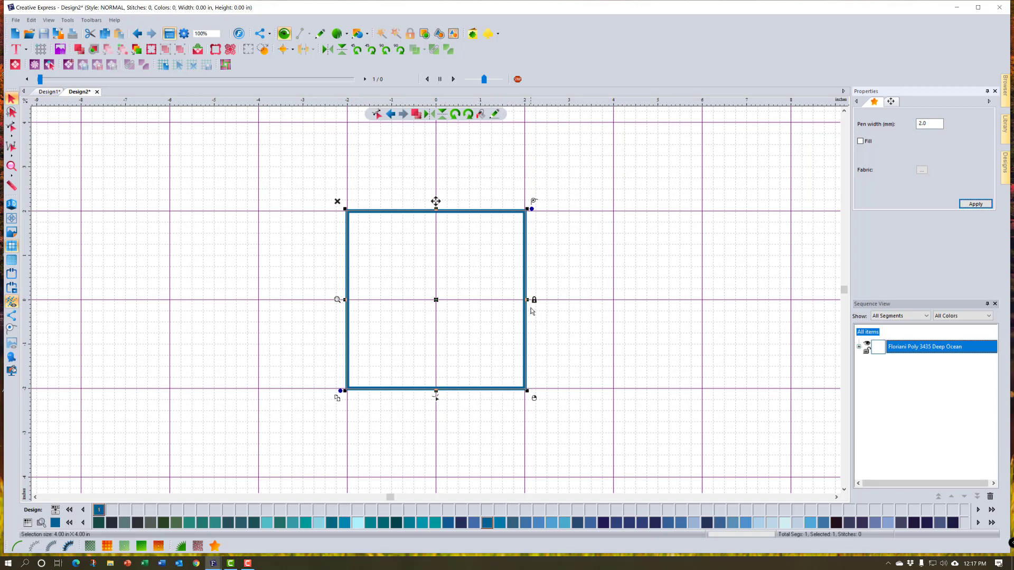
left_click(563, 273)
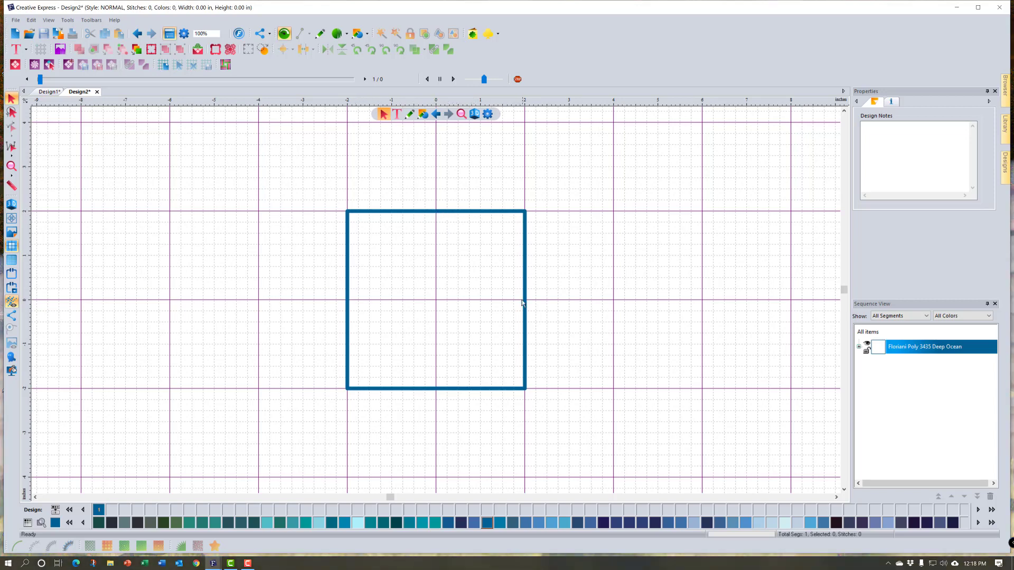
- Increase the square's outline to a pen width of 5 mm
left_click(508, 389)
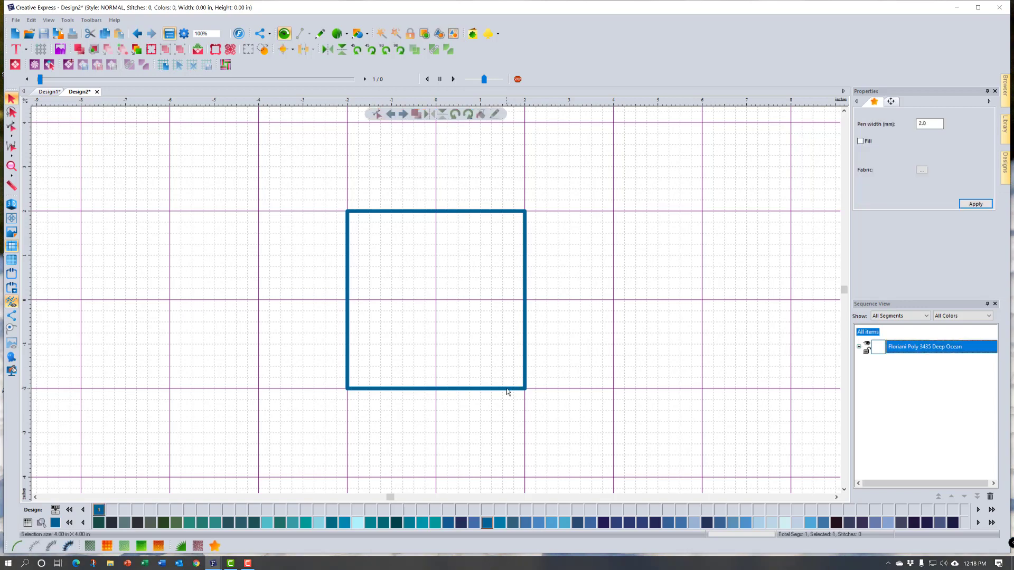
double_click(930, 122)
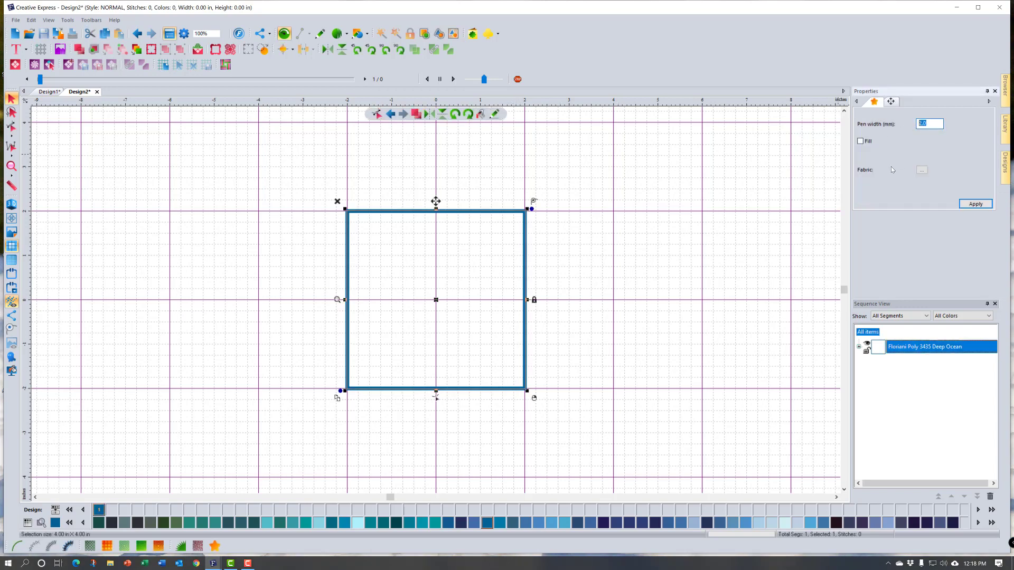
type("5")
left_click(975, 204)
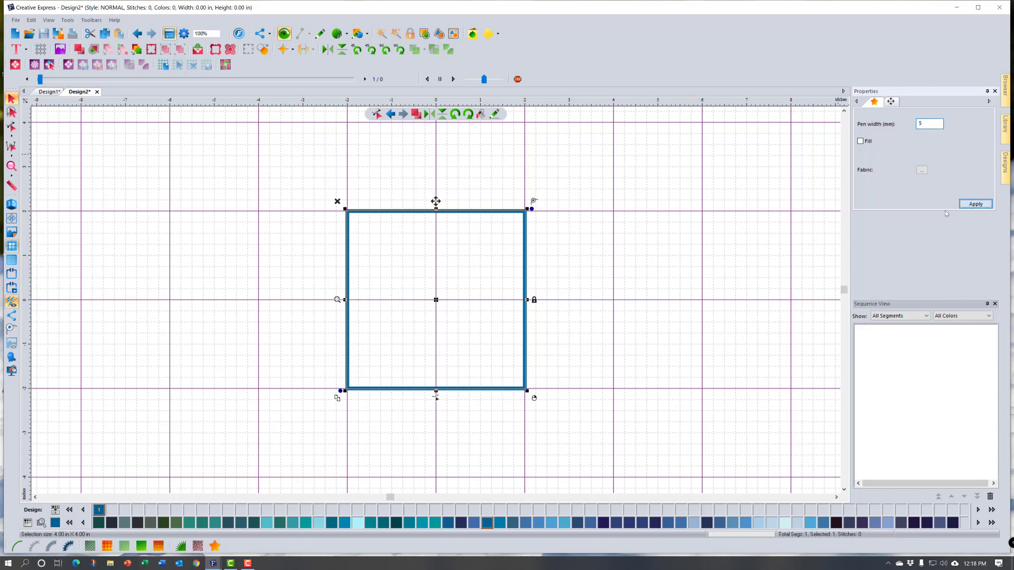
left_click(568, 288)
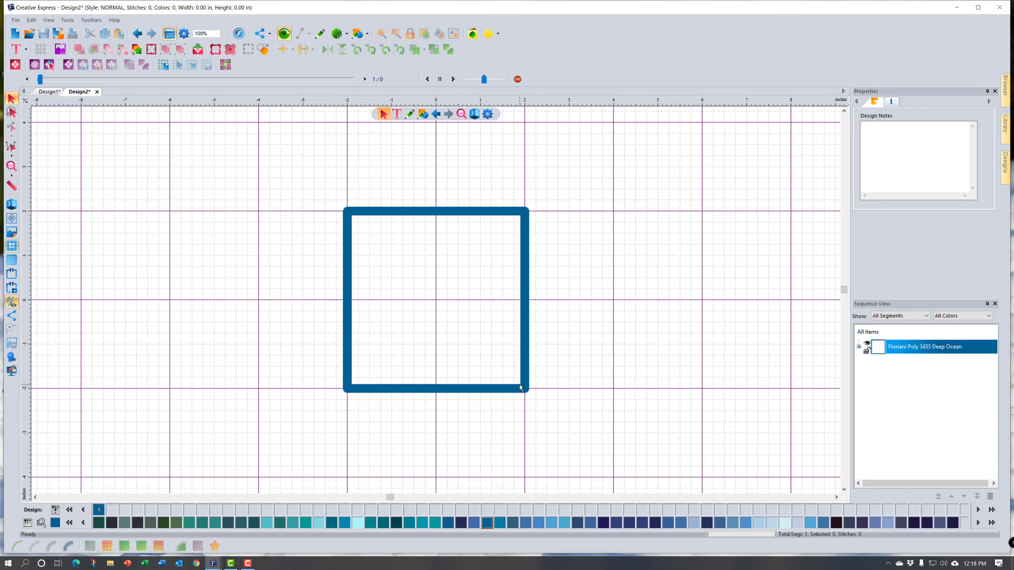
- Reset the square's pen width to 0 mm
left_click(410, 391)
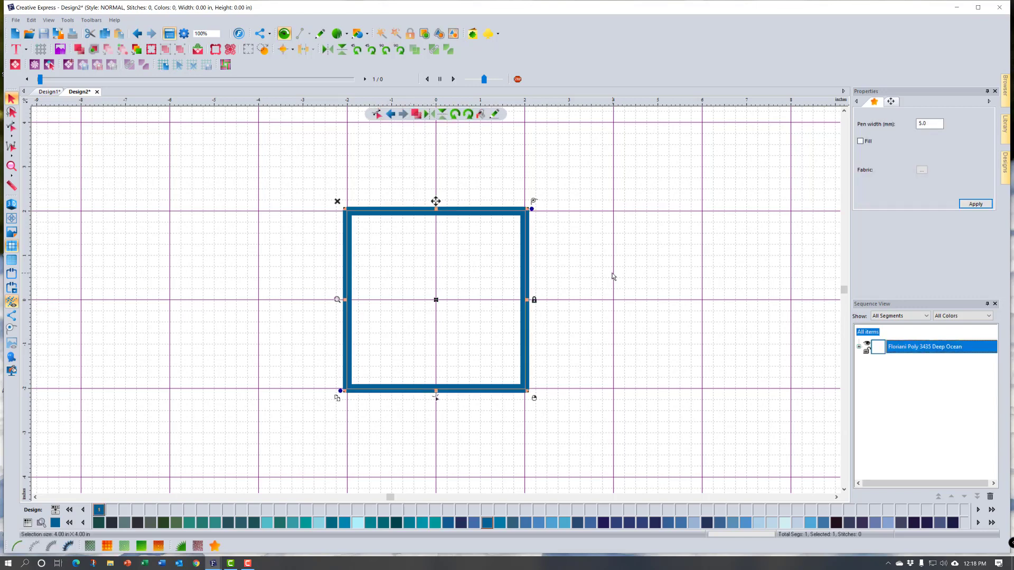
double_click(928, 122)
type("0")
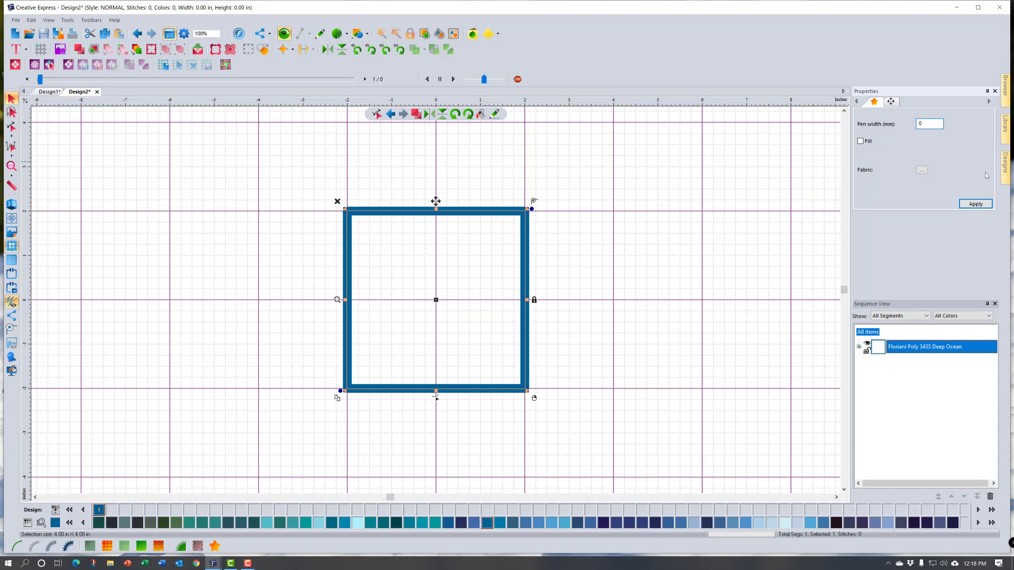
left_click(975, 204)
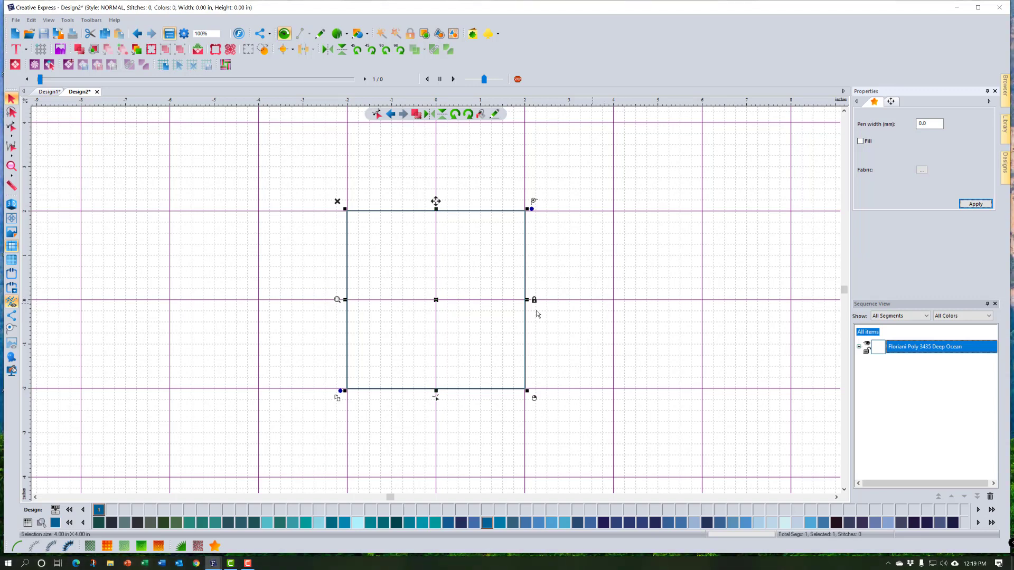
- Switch to the Design1 document, try drawing an ellipse over the blue ring with the Ellipse tool, and undo it
left_click(51, 93)
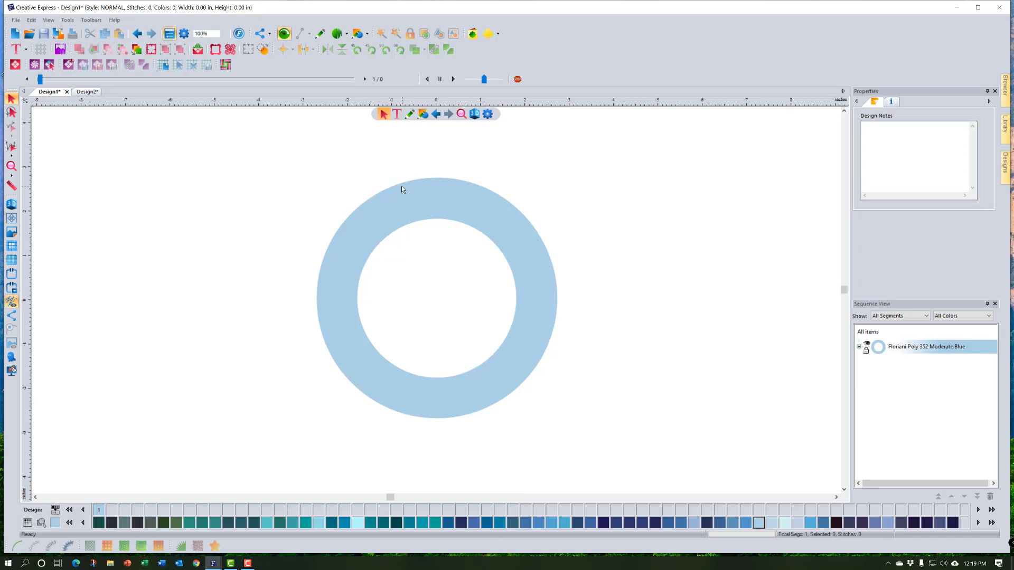
left_click(359, 34)
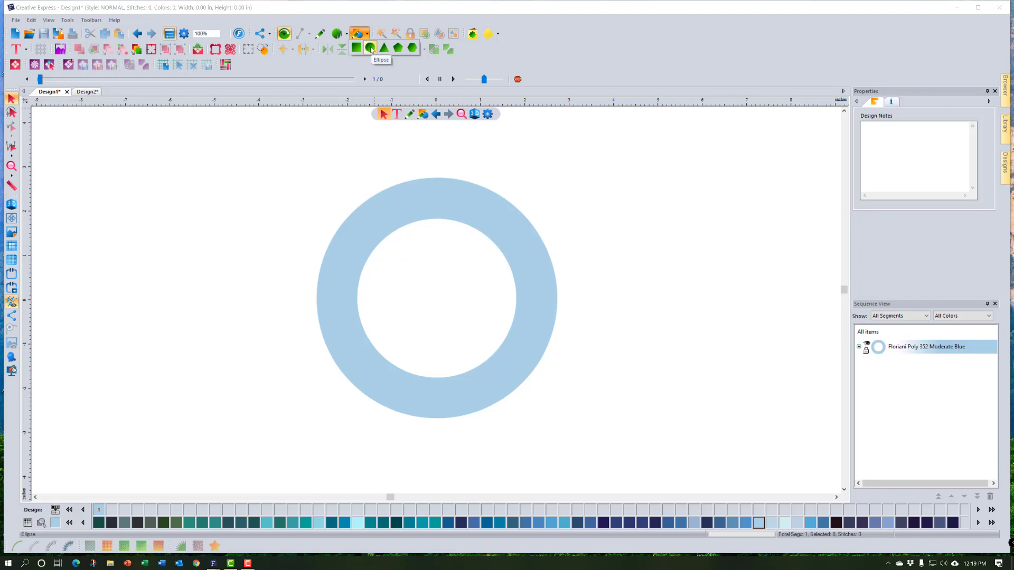
left_click(371, 48)
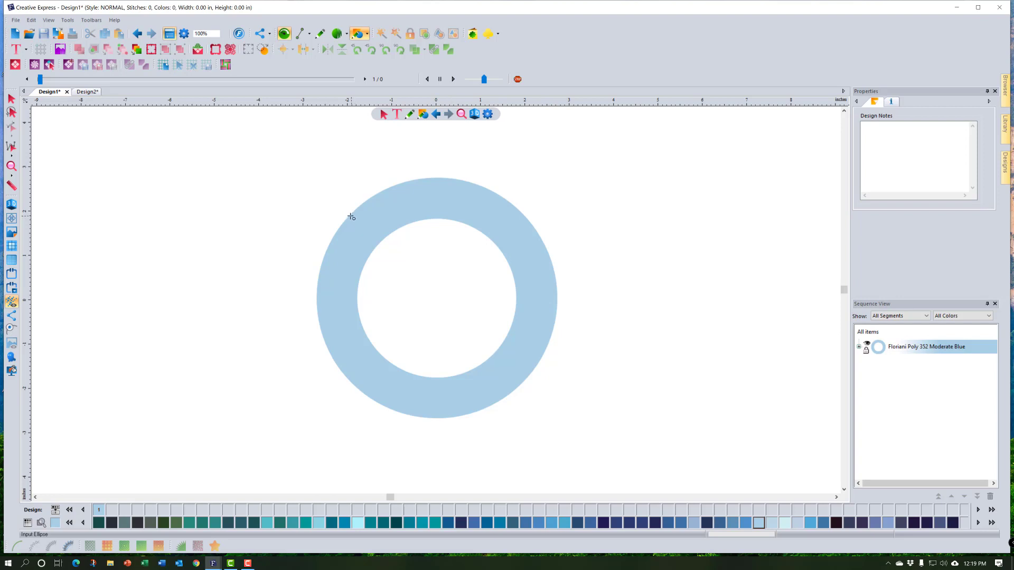
left_click_drag(350, 217, 591, 394)
left_click(143, 50)
- Choose the Floriani Poly 293 Blue Spruce colour and draw an ellipse about 4.57 by 5.40 in over the ring
left_click(100, 522)
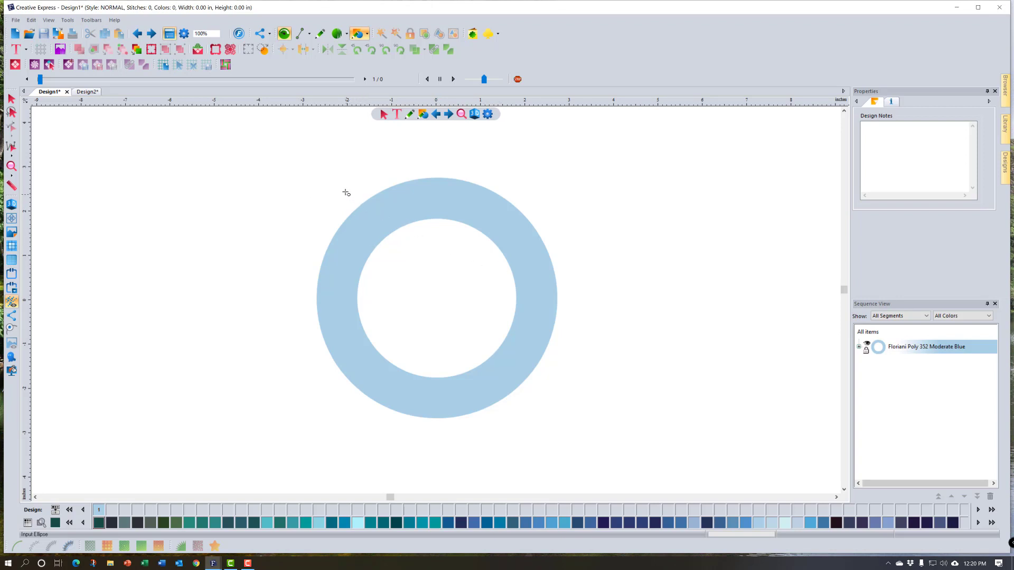
left_click_drag(346, 192, 549, 431)
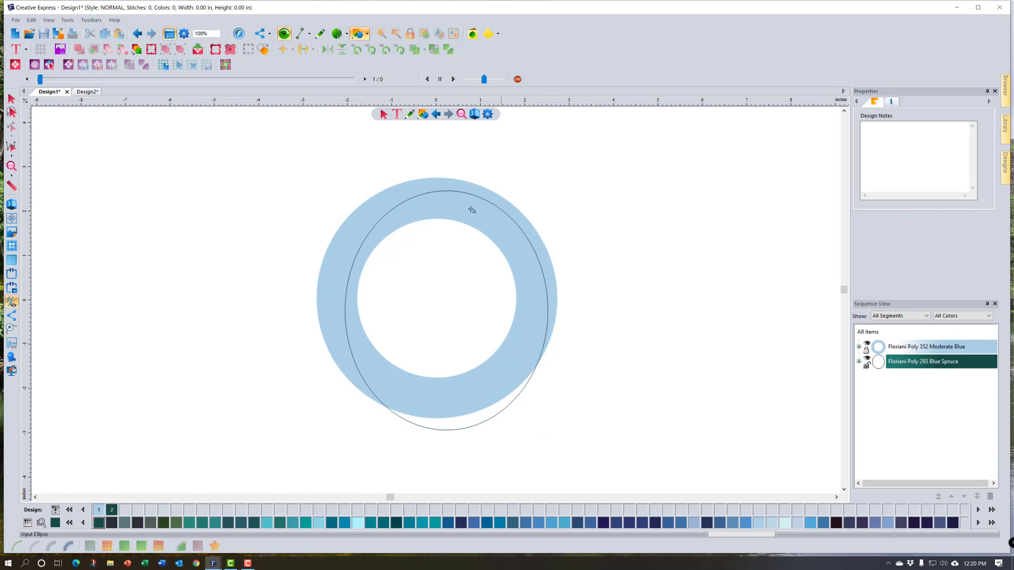
left_click(10, 98)
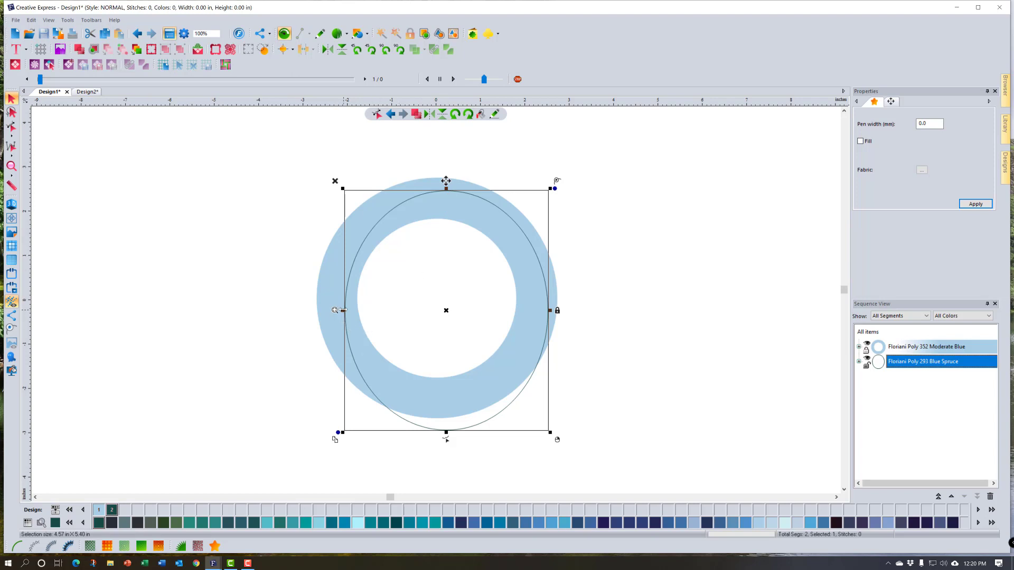
- Stretch the ellipse's four sides to match the ring's outer edge, about 5.43 by 5.41 in, and deselect it
left_click_drag(340, 311, 313, 311)
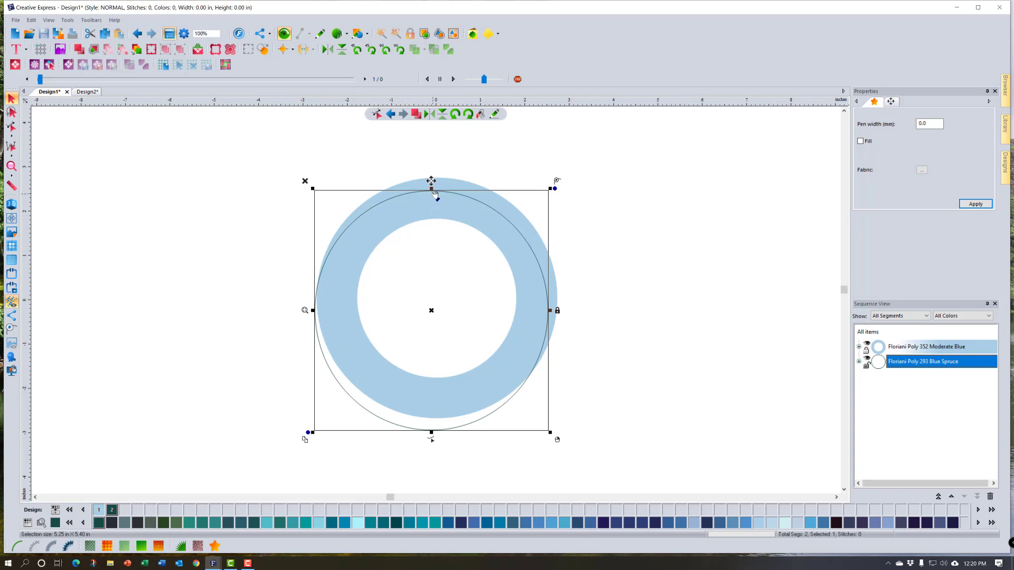
left_click_drag(431, 189, 430, 174)
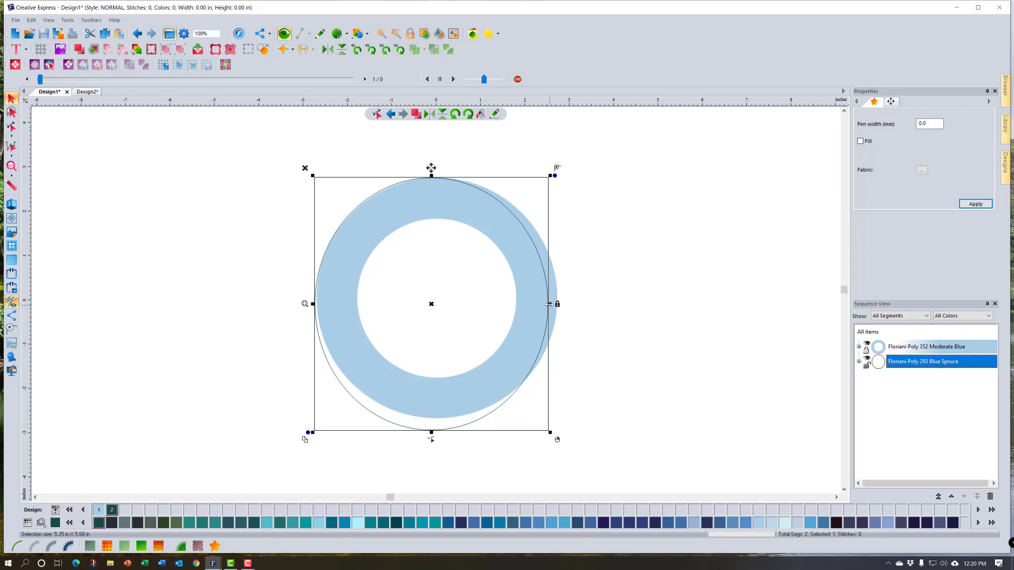
left_click_drag(550, 304, 559, 302)
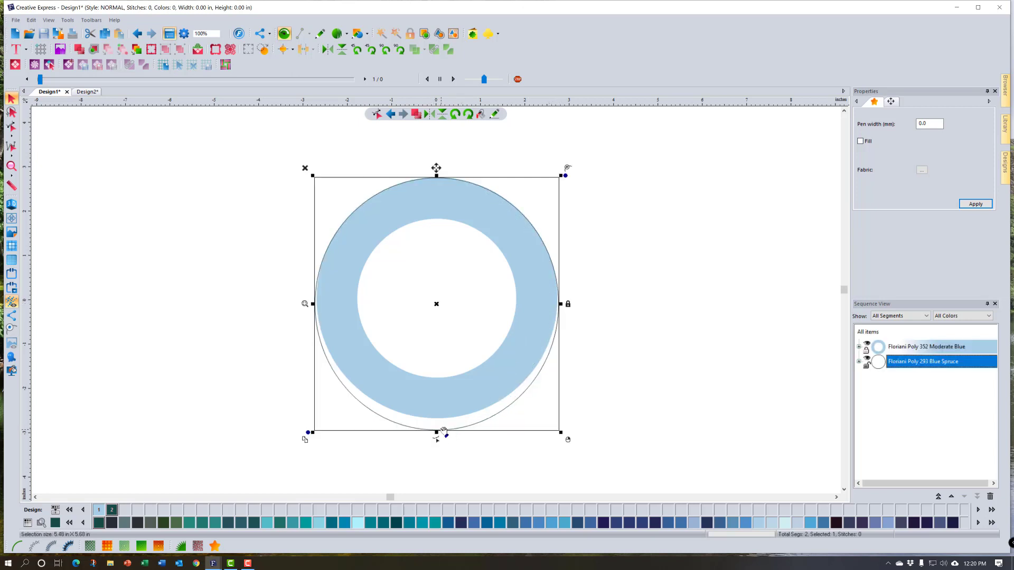
left_click_drag(437, 431, 438, 420)
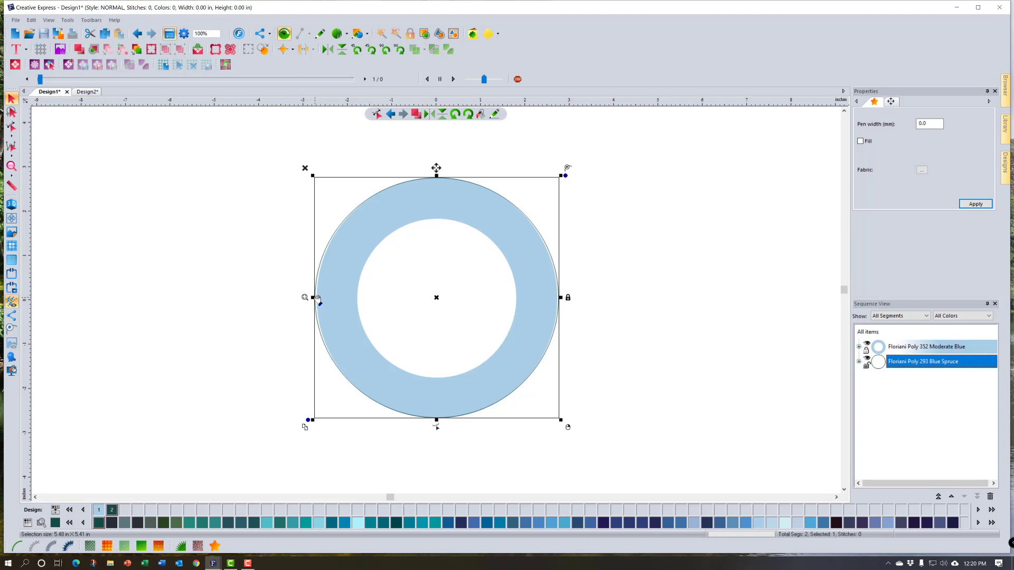
left_click_drag(312, 298, 315, 299)
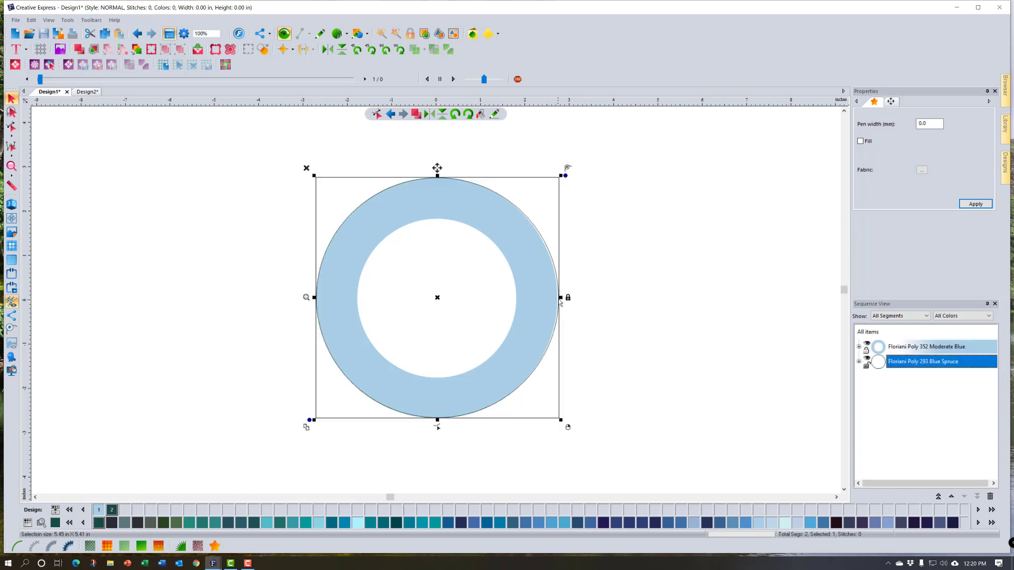
left_click_drag(561, 298, 559, 297)
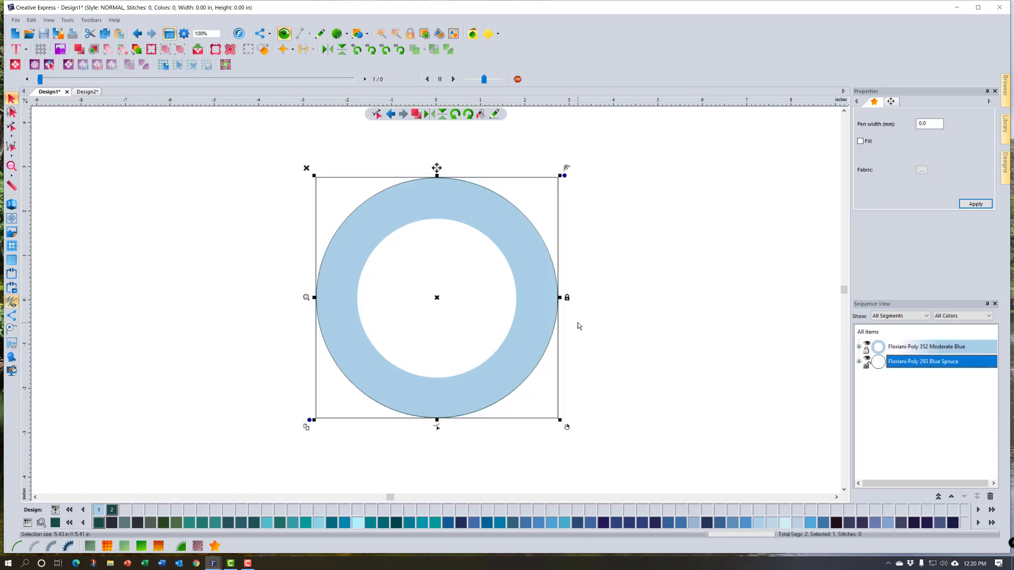
left_click(592, 331)
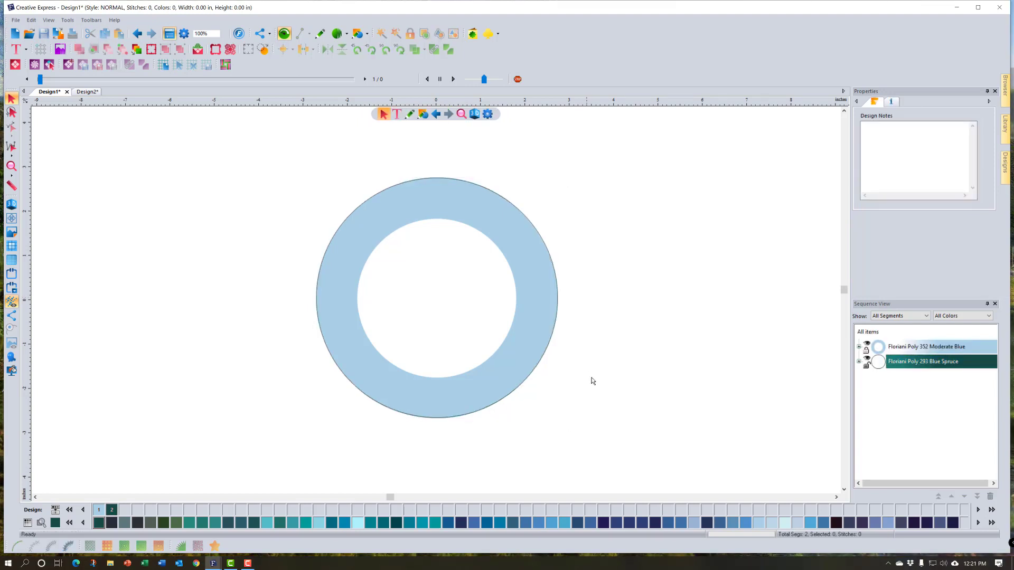